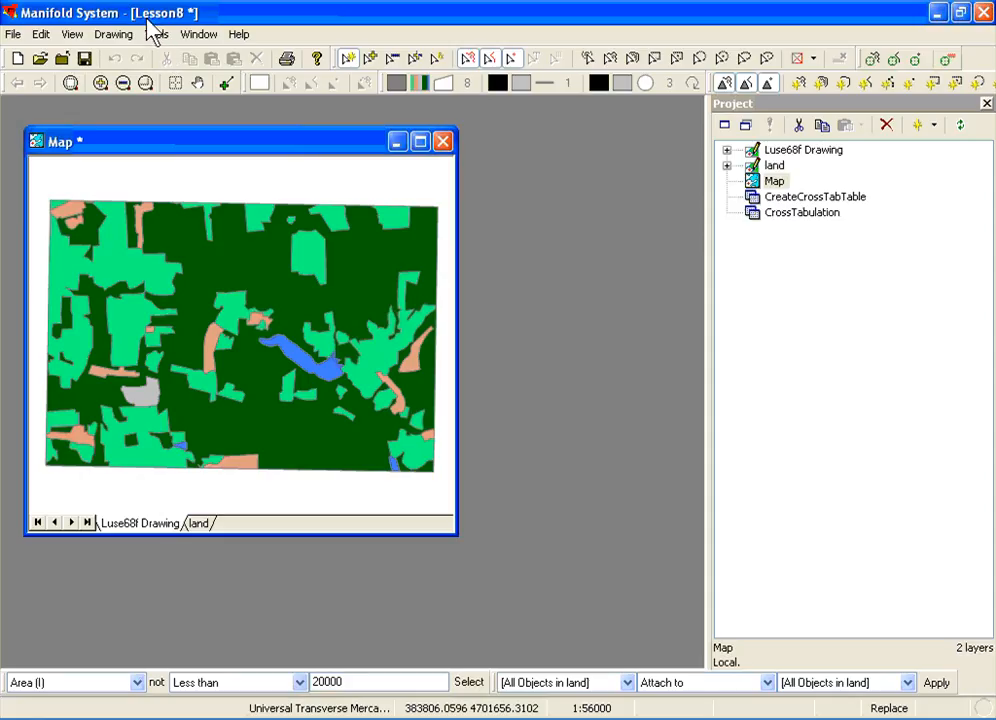
Step: Toggle the Luse68f Drawing layer, then select objects with Area (I) less than 20000
double_click(140, 523)
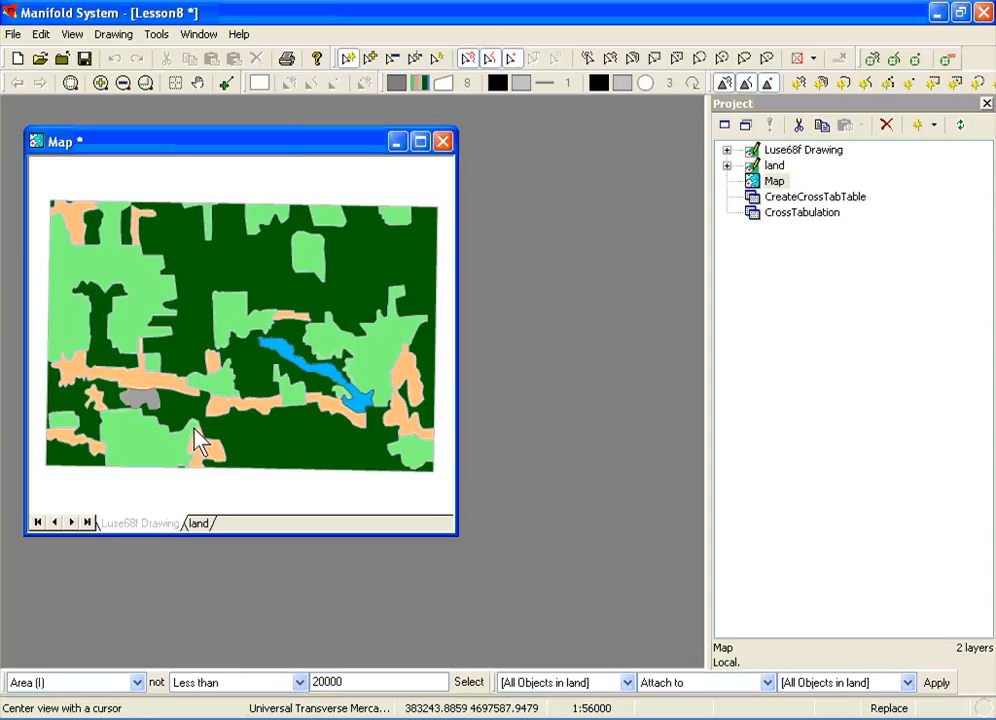
double_click(140, 523)
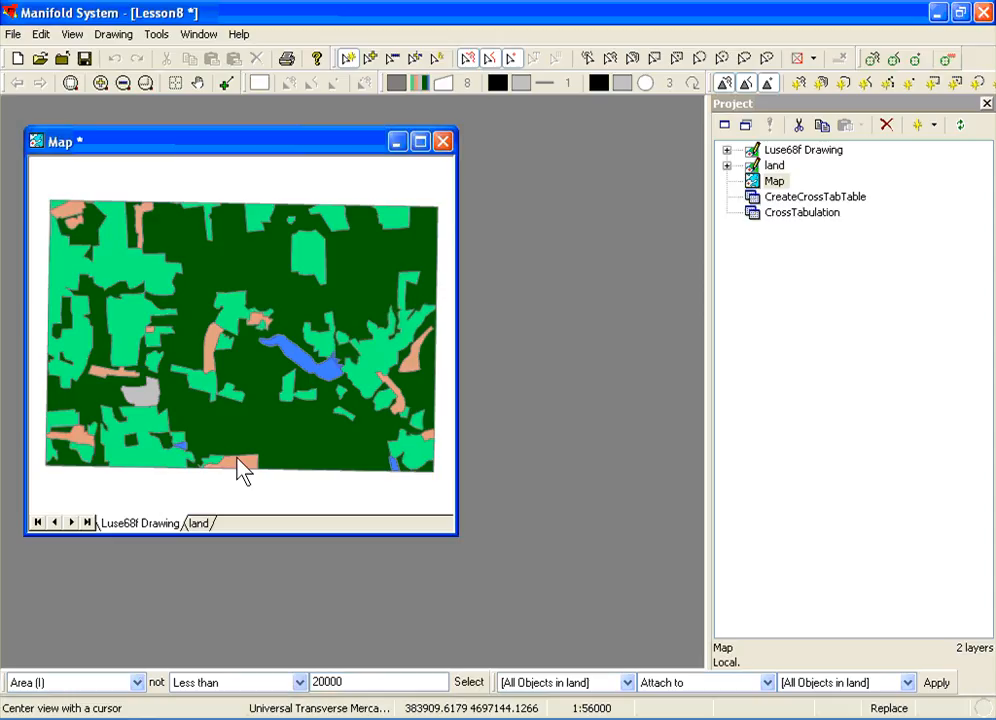
click(137, 682)
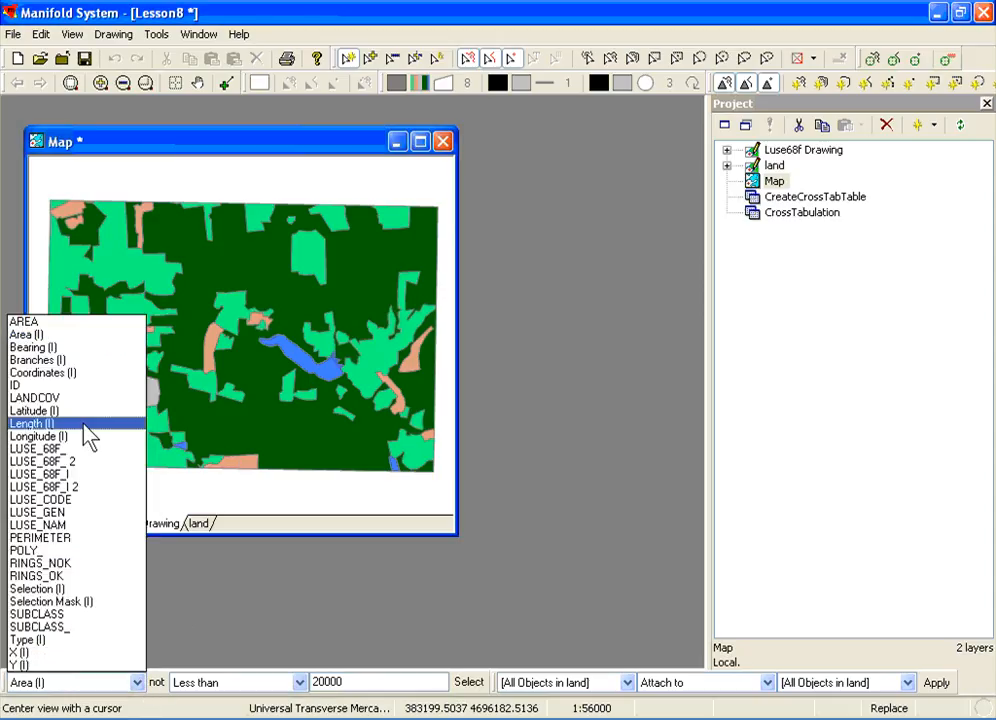
click(25, 334)
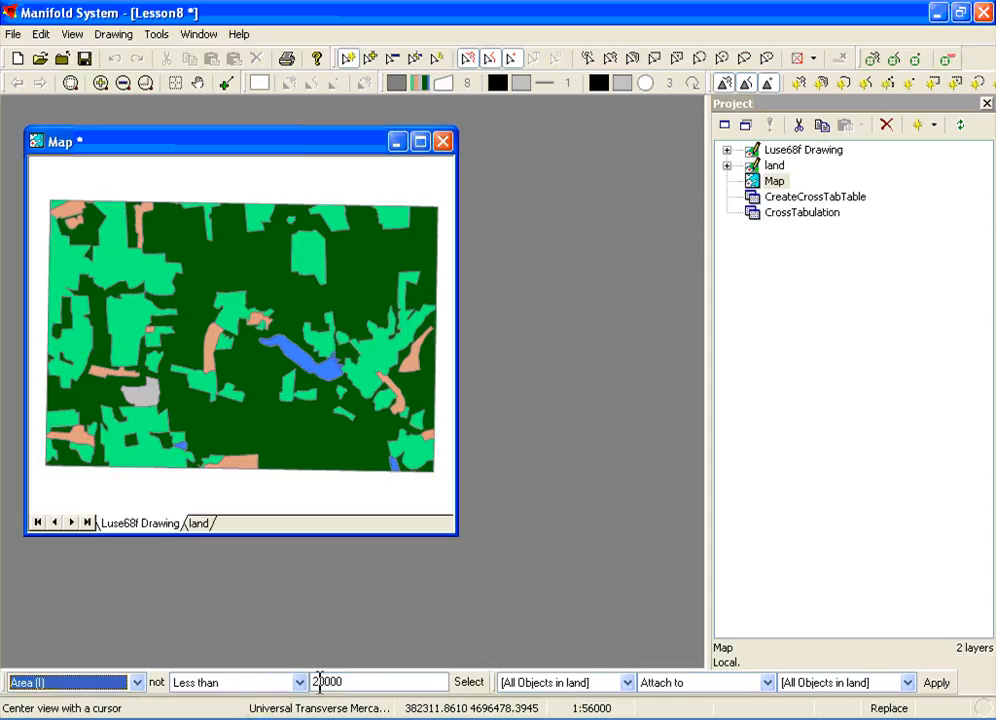
click(469, 682)
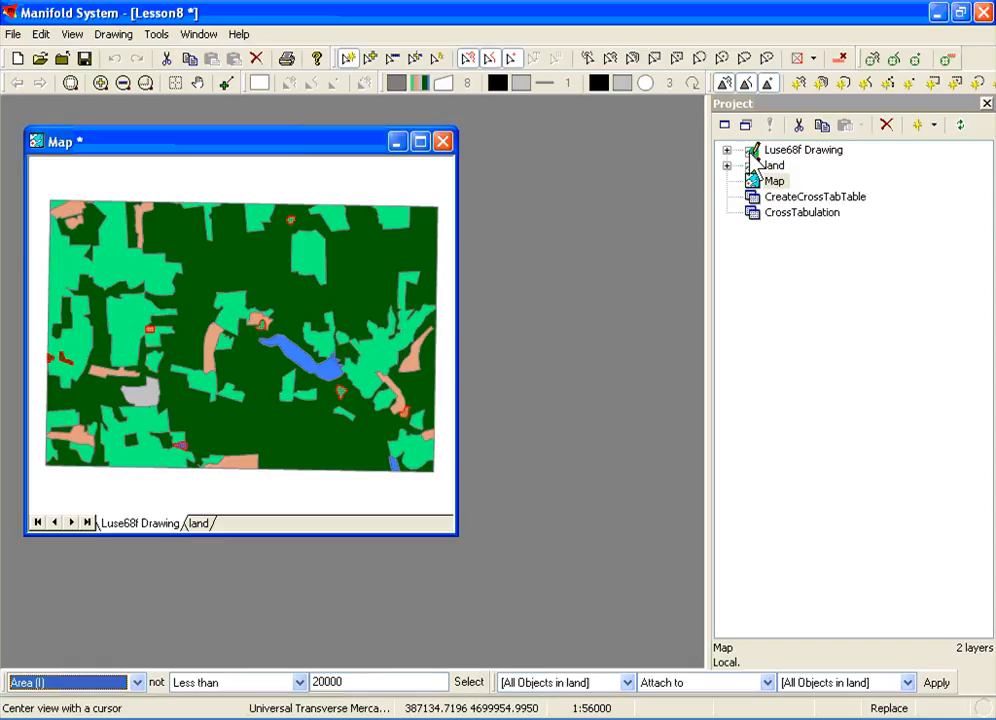
Step: Open the Luse68f Drawing in its own window and move it higher up
double_click(790, 150)
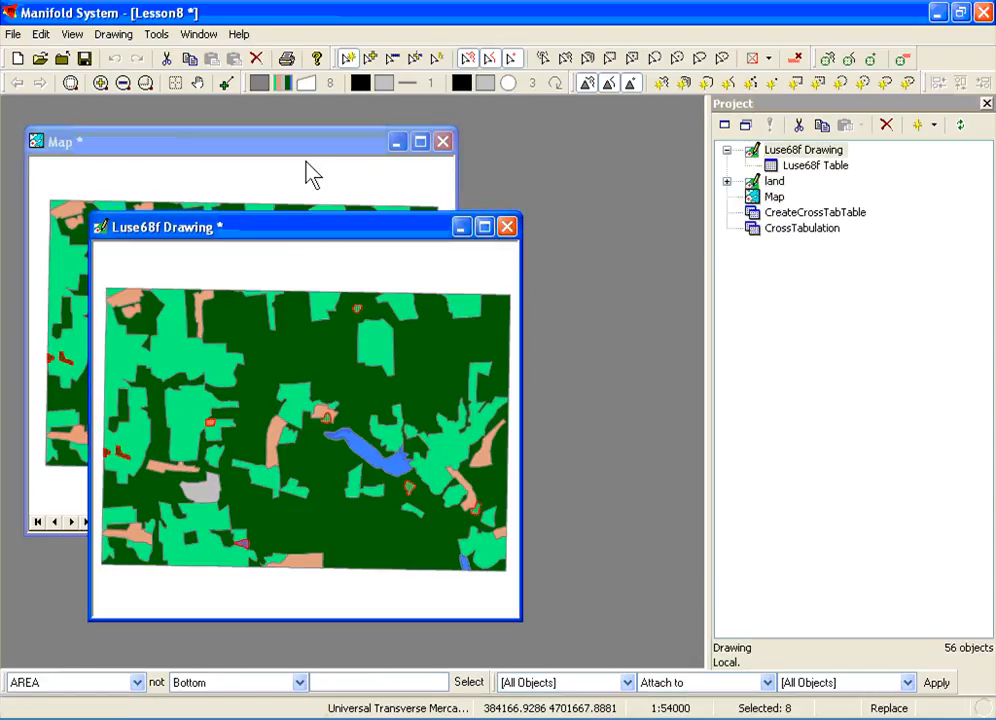
drag(300, 227, 303, 158)
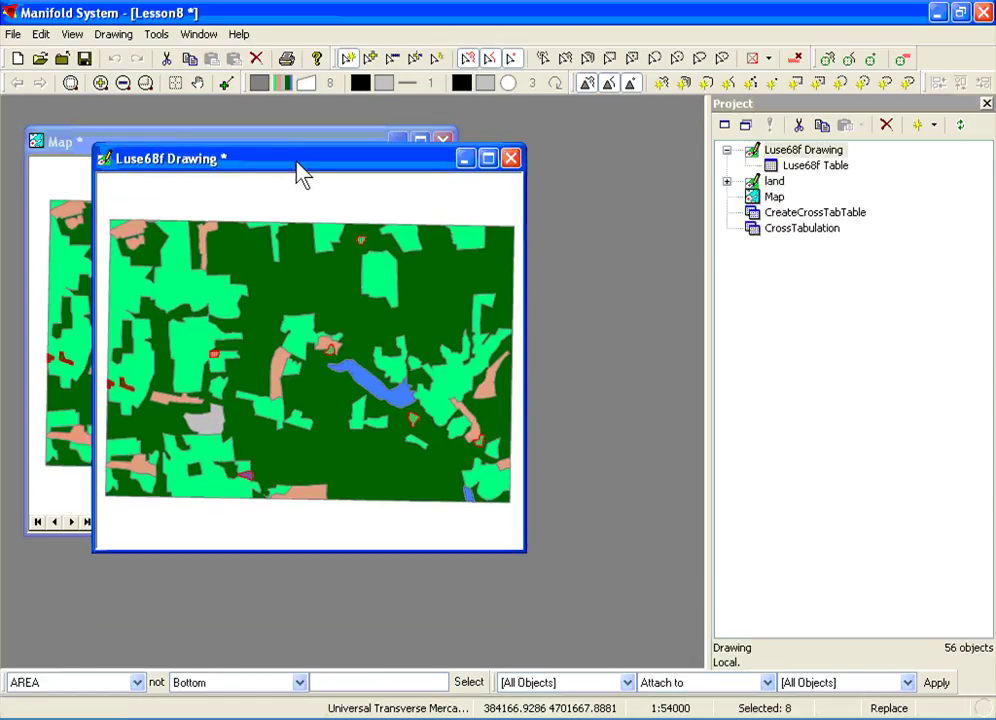
click(72, 34)
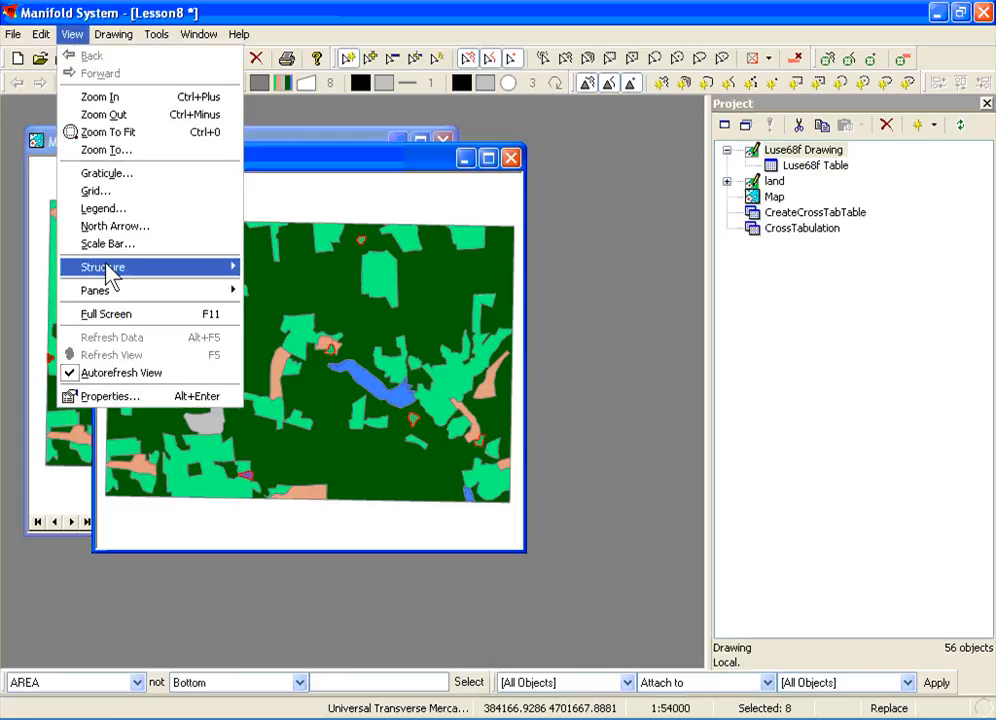
mouse_move(96, 290)
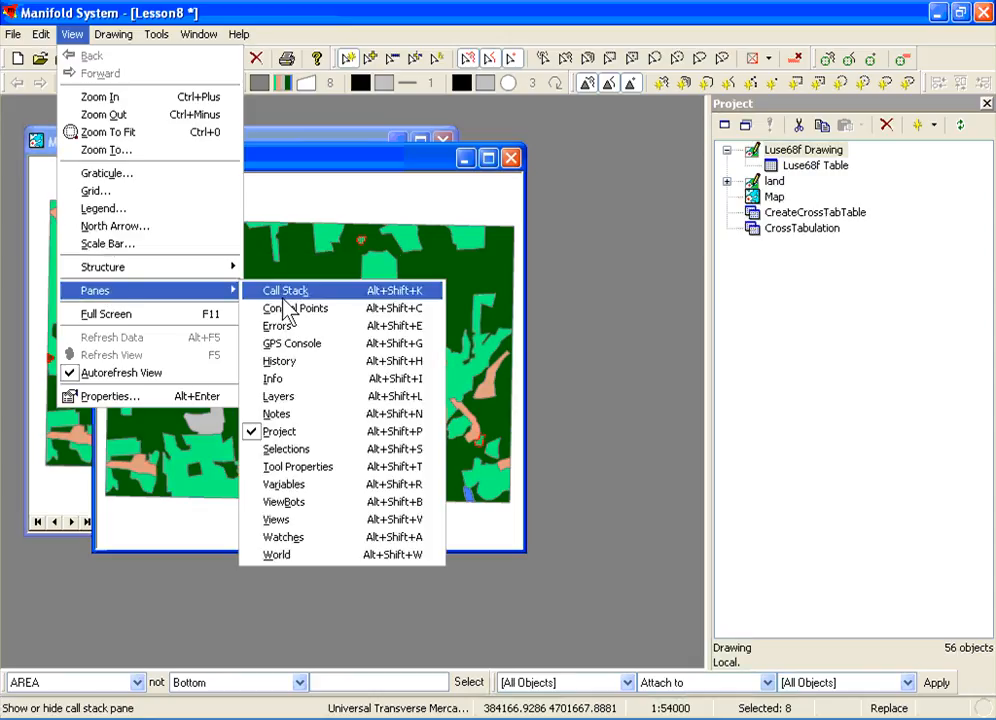
Step: Save the current selection via the Selections pane and dock that pane under Project
click(310, 452)
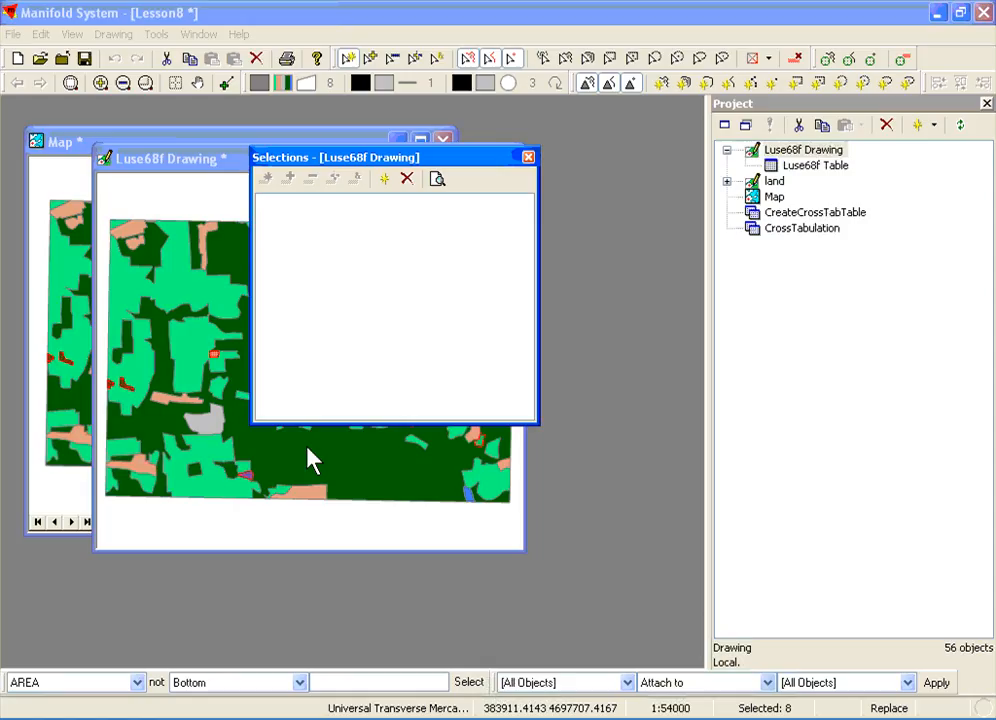
click(385, 180)
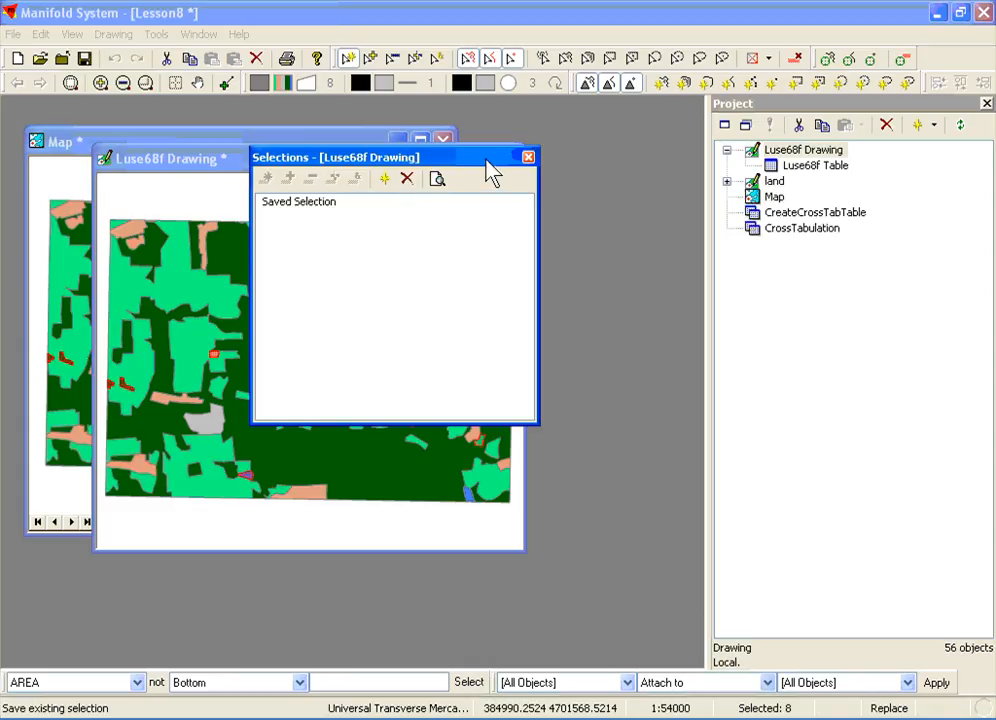
drag(486, 165, 950, 404)
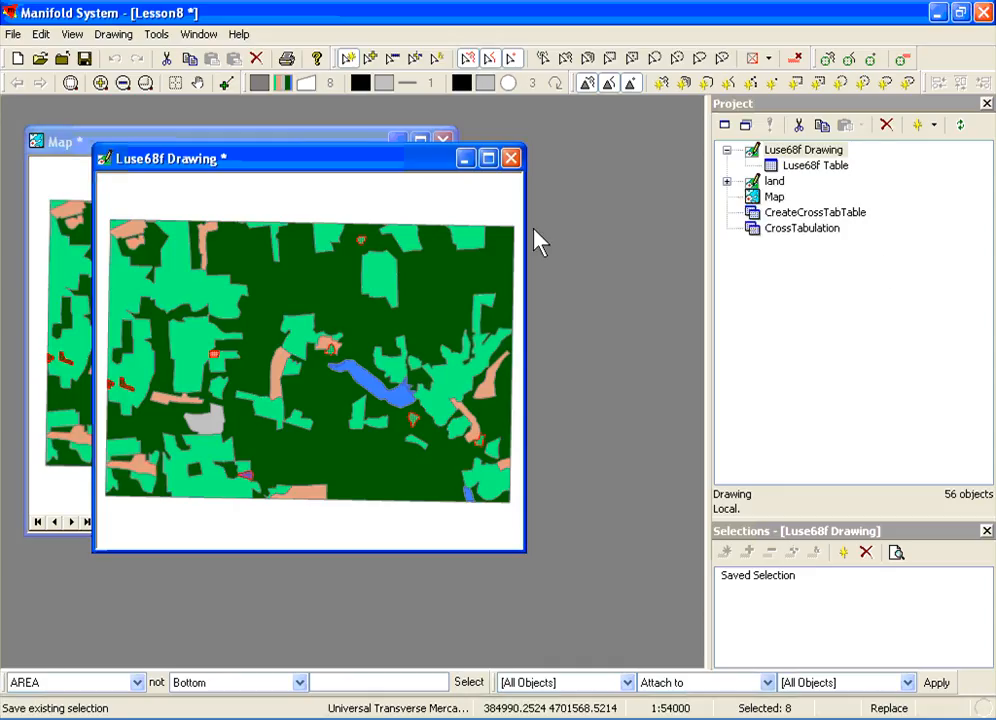
Step: Return to the map and invert the Luse68f Drawing selection with Select Inverse
click(203, 143)
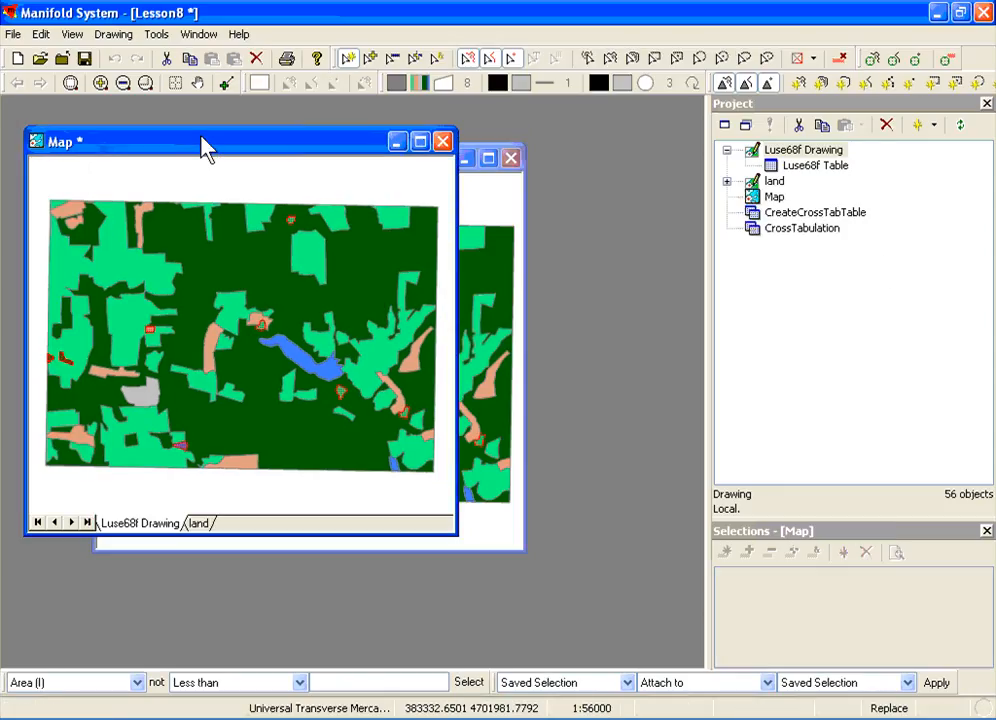
click(113, 34)
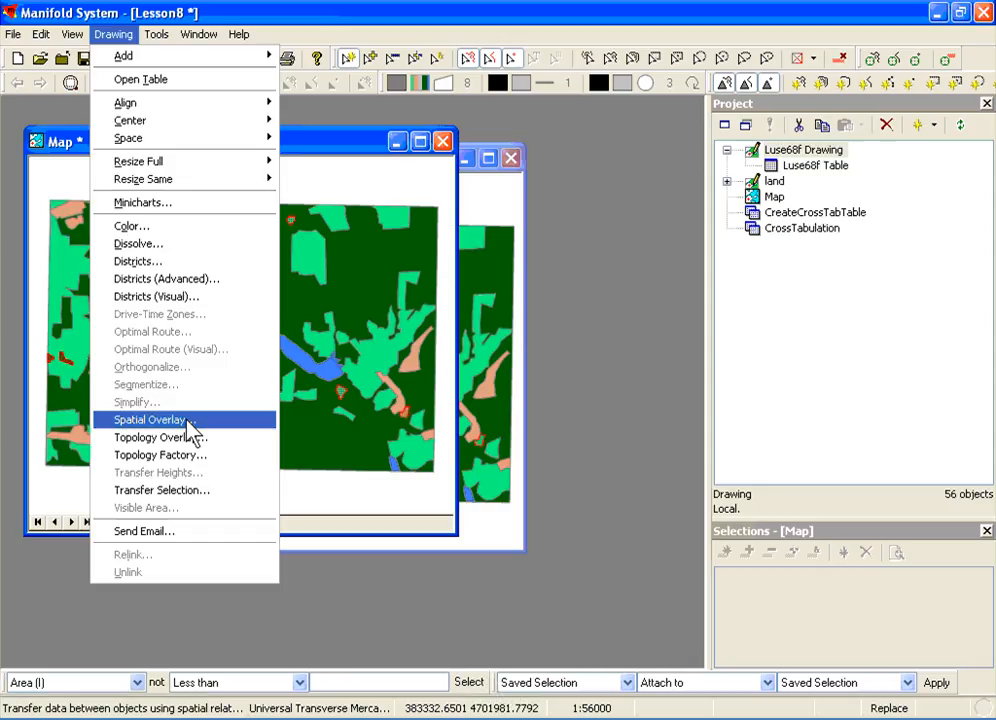
mouse_move(40, 34)
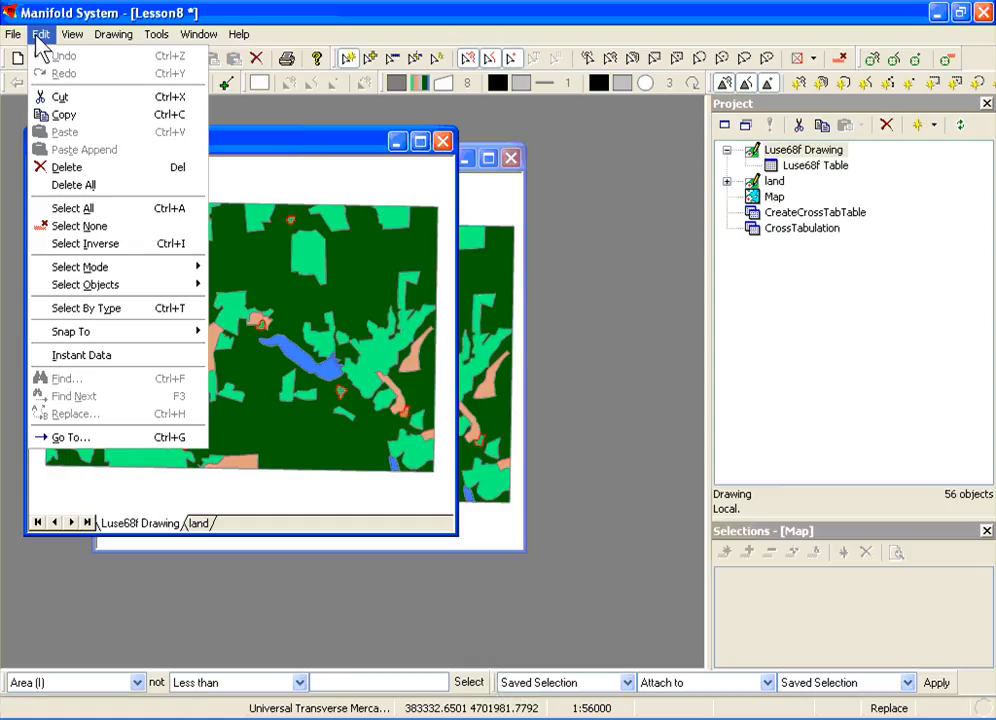
click(85, 243)
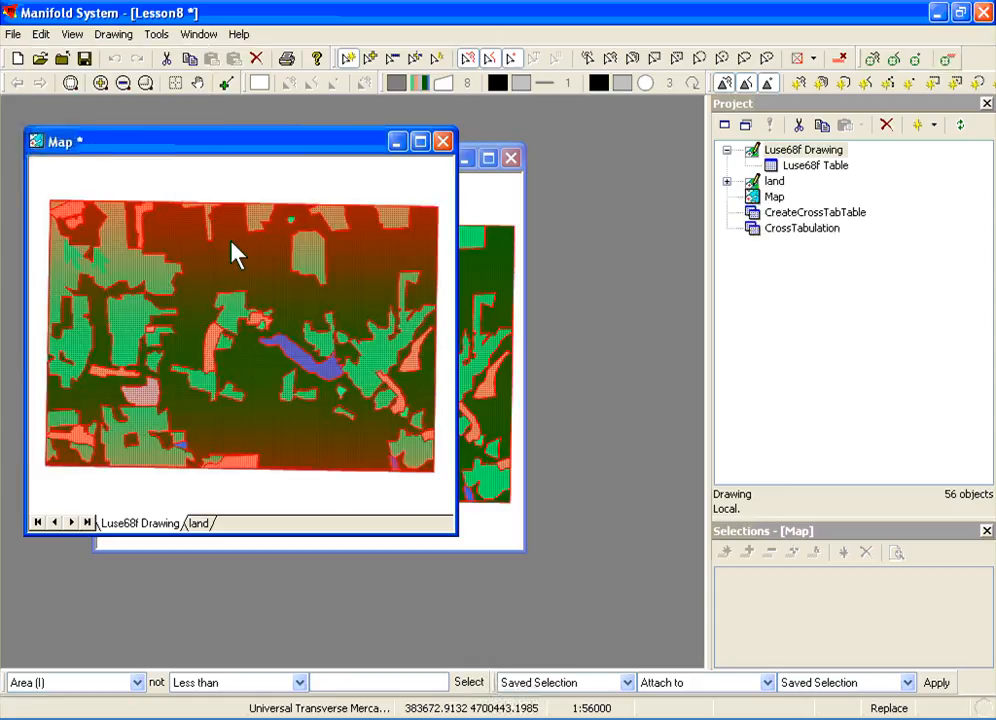
click(315, 380)
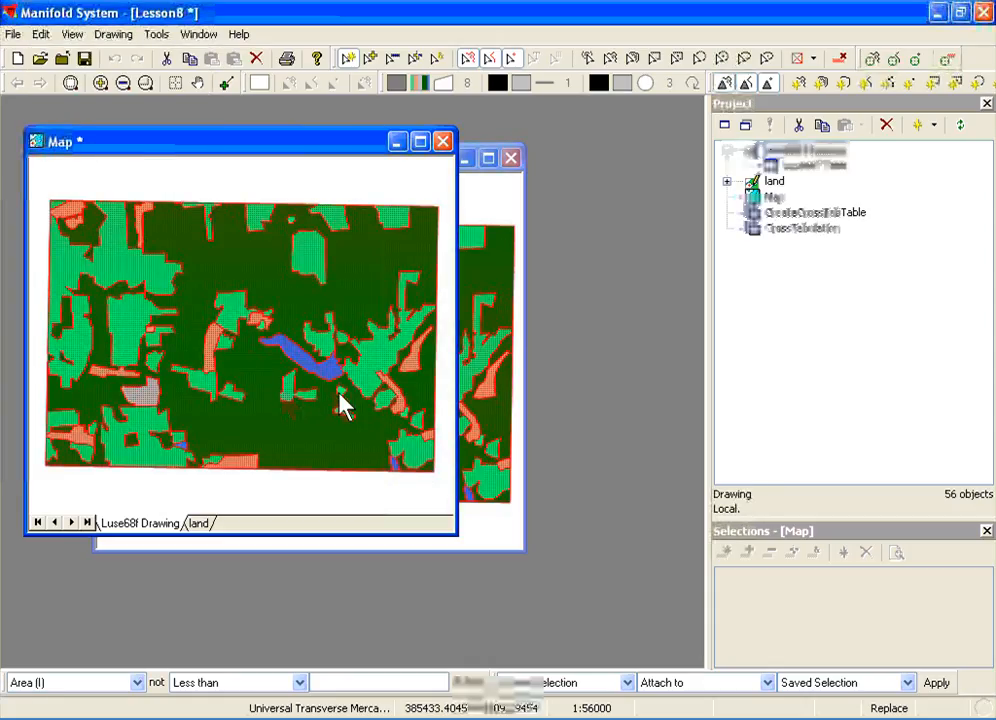
Step: Set the spatial overlay source to the Luse68f Drawing selection and target to Saved Selection
click(112, 34)
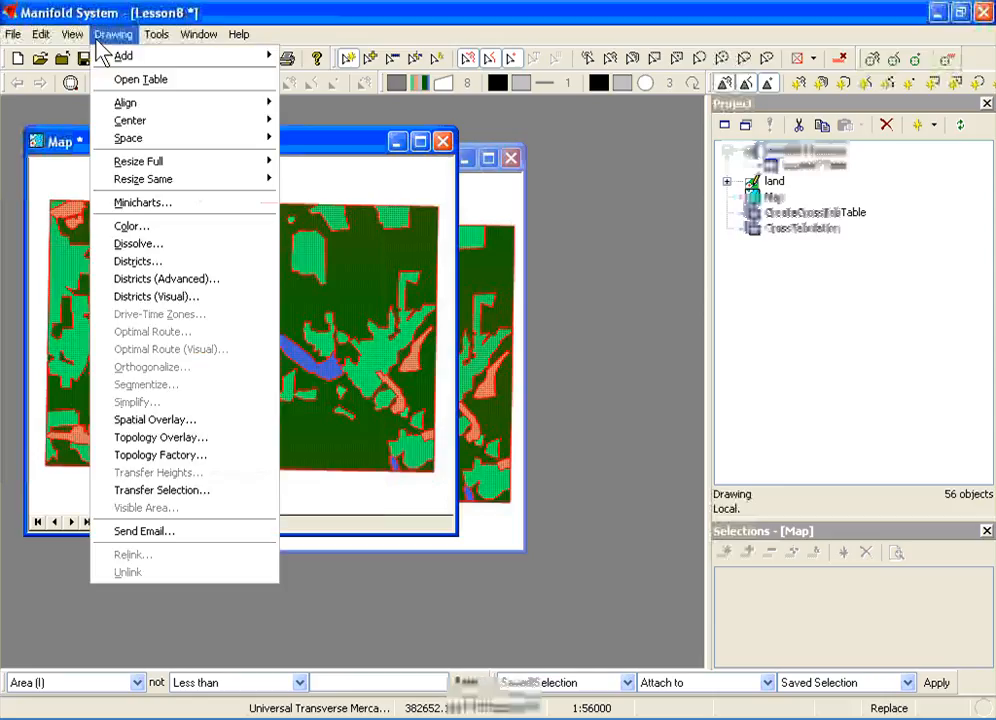
click(150, 421)
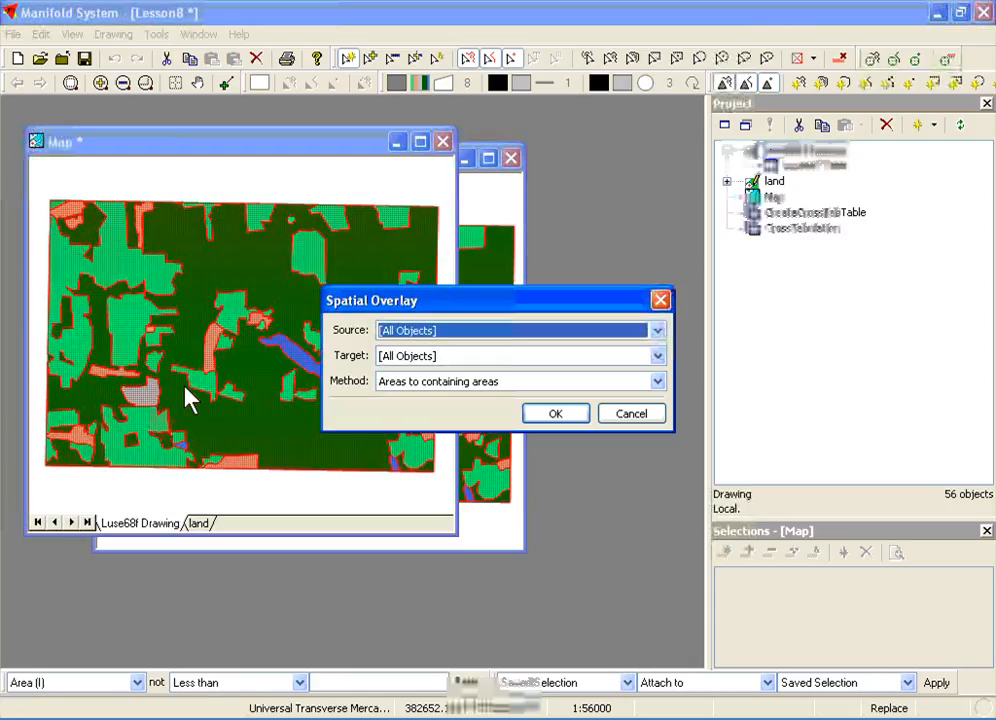
click(658, 331)
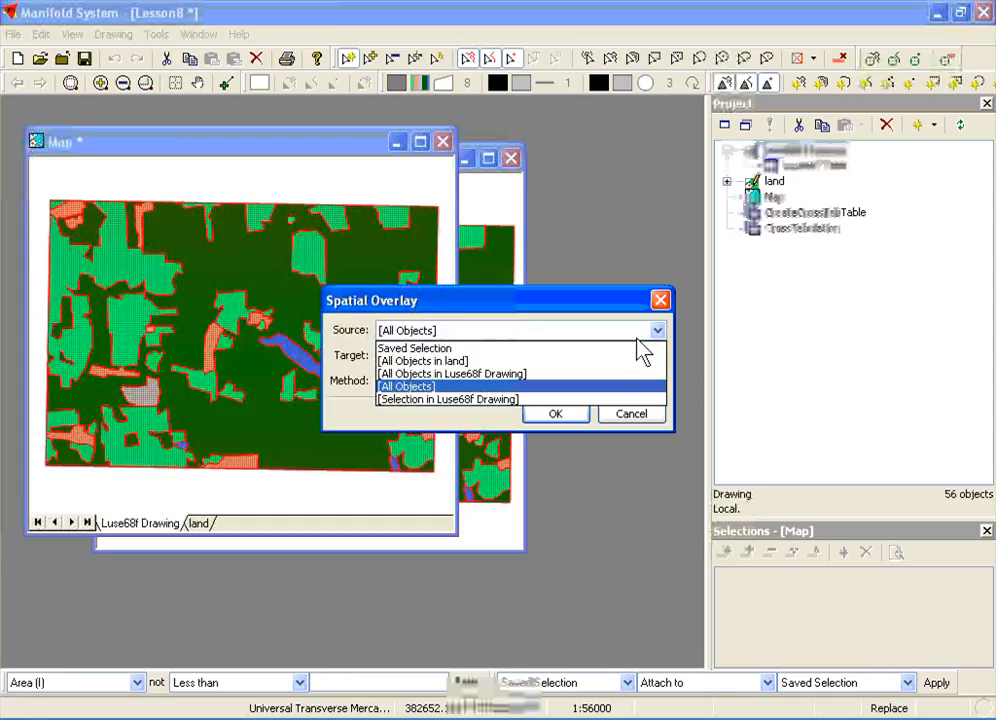
click(620, 401)
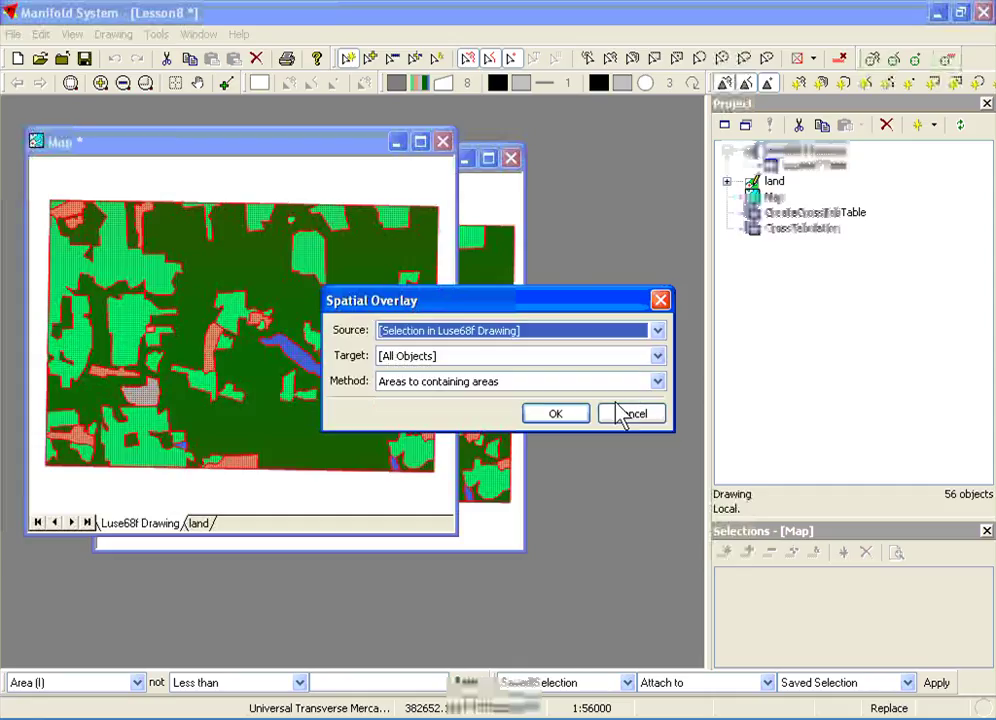
click(658, 357)
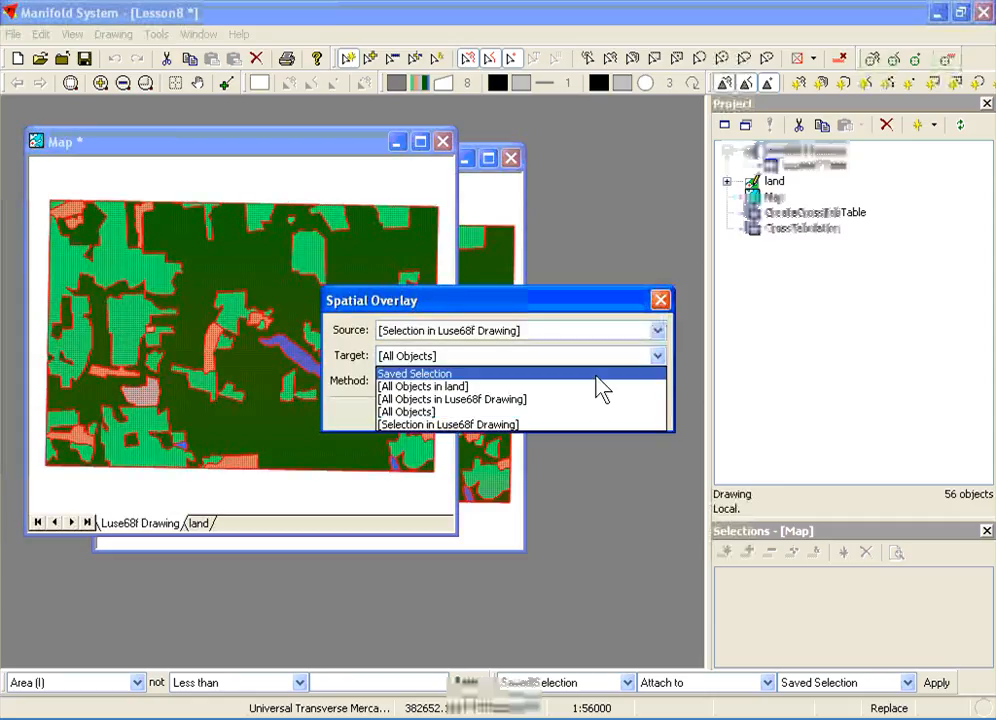
click(590, 373)
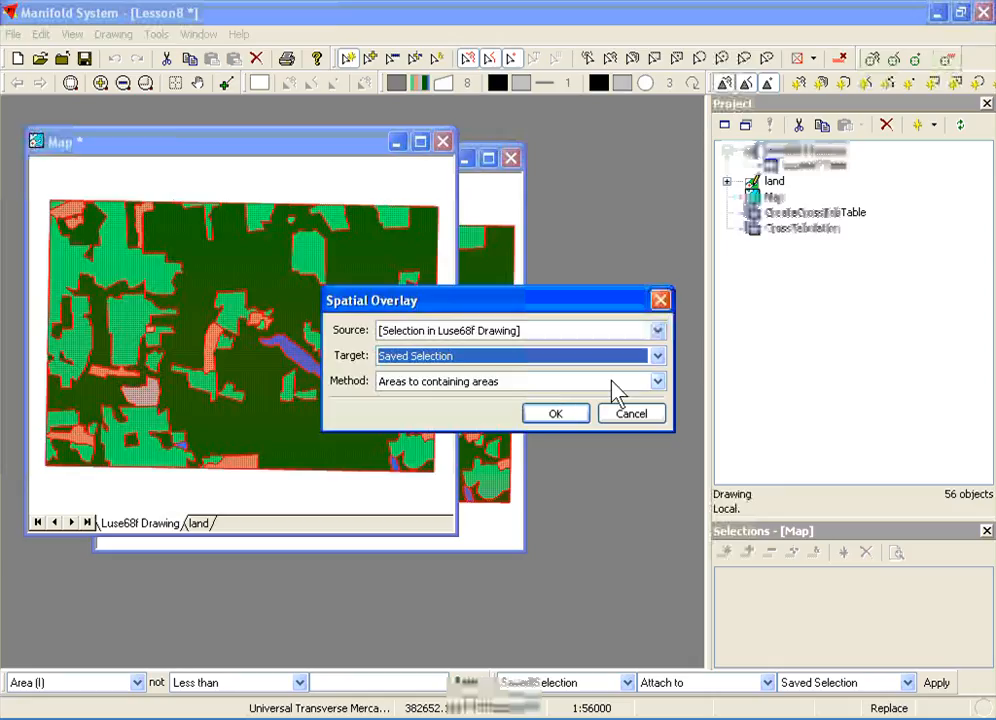
Step: Run the spatial overlay using the neighbor areas method
click(657, 381)
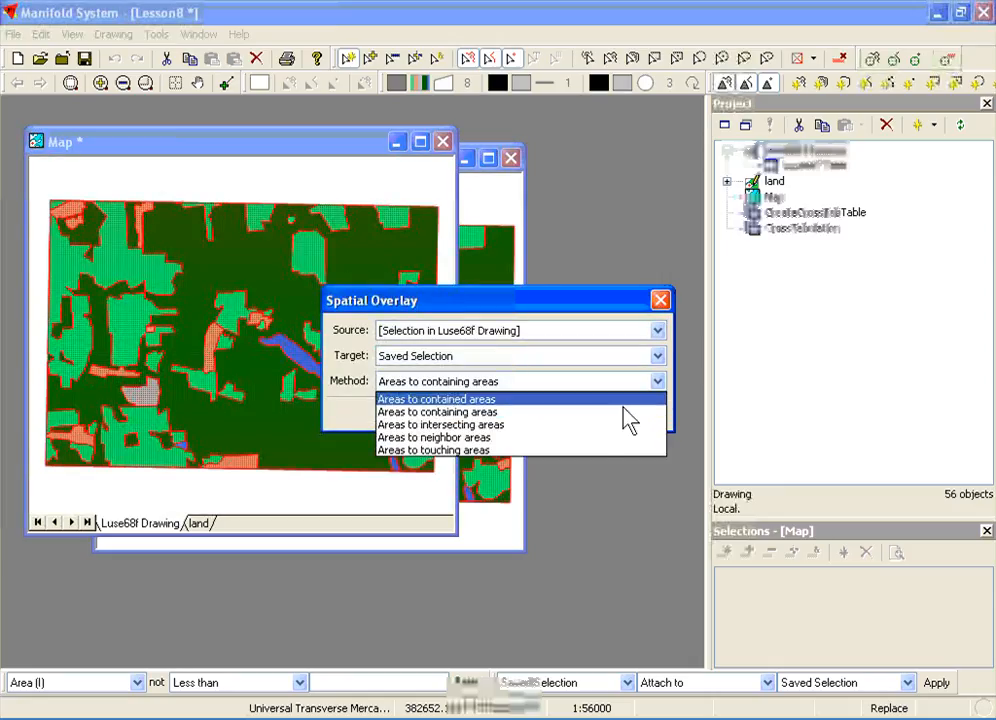
click(600, 437)
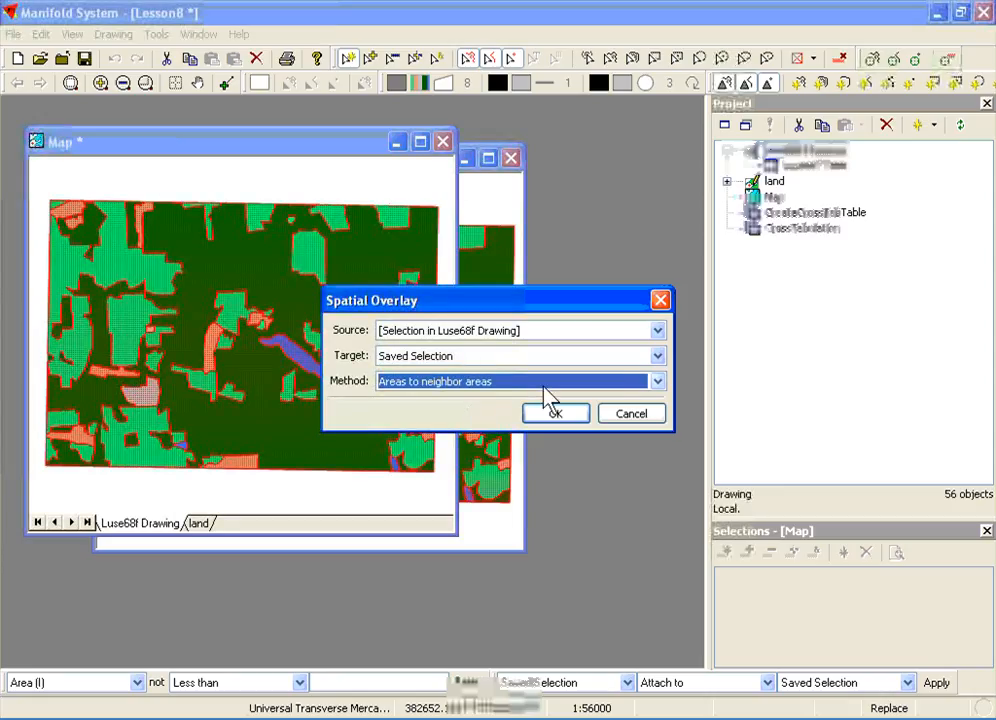
click(657, 381)
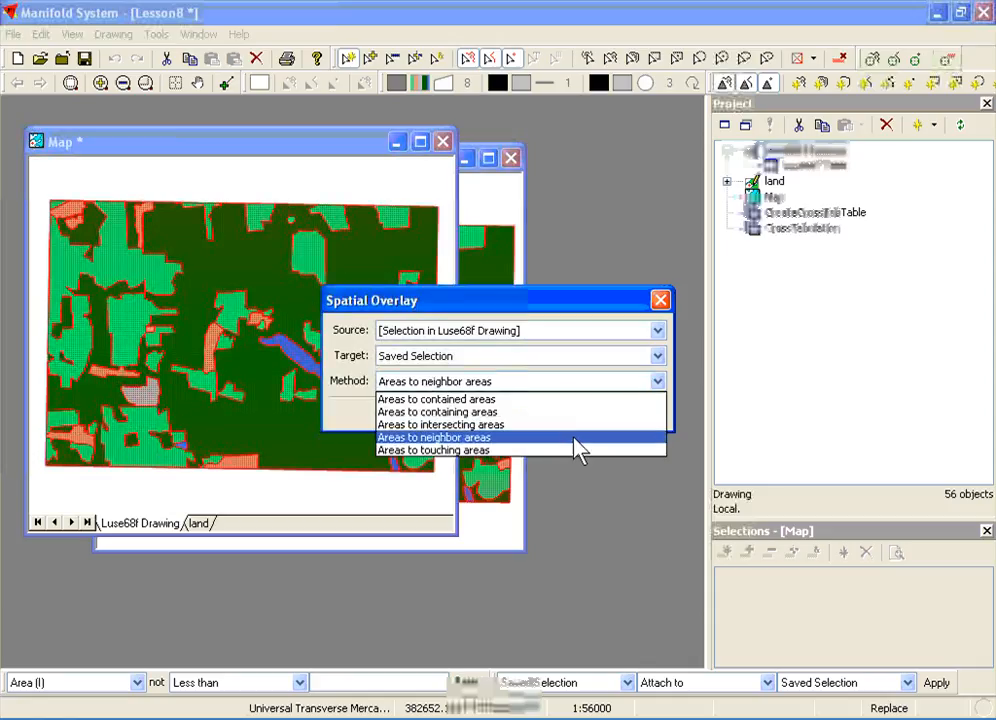
click(507, 437)
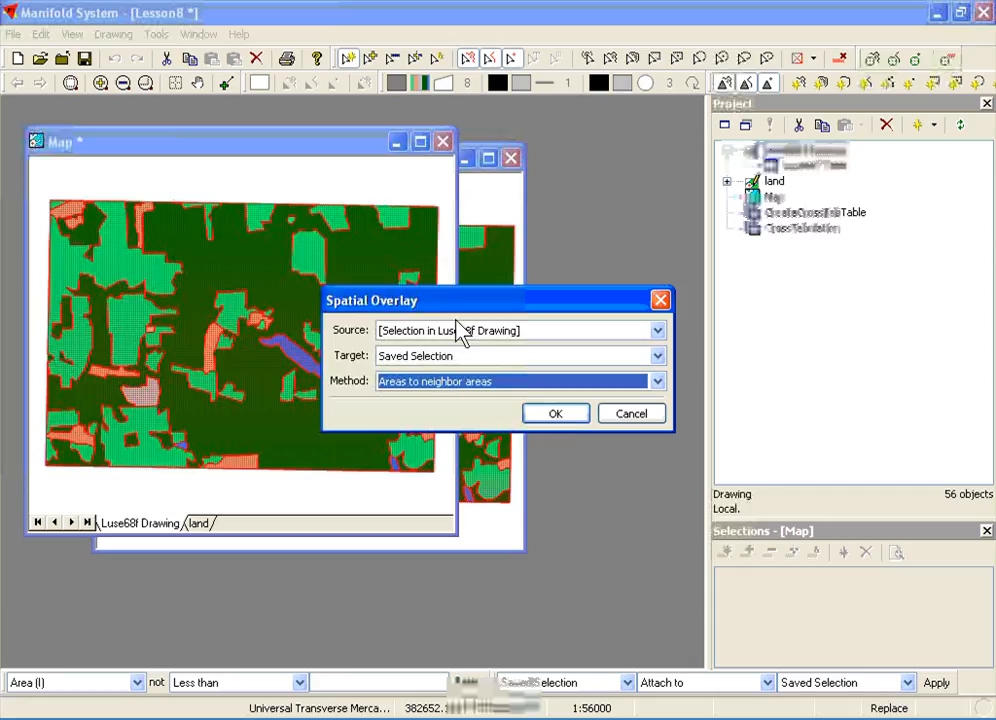
drag(445, 302, 462, 170)
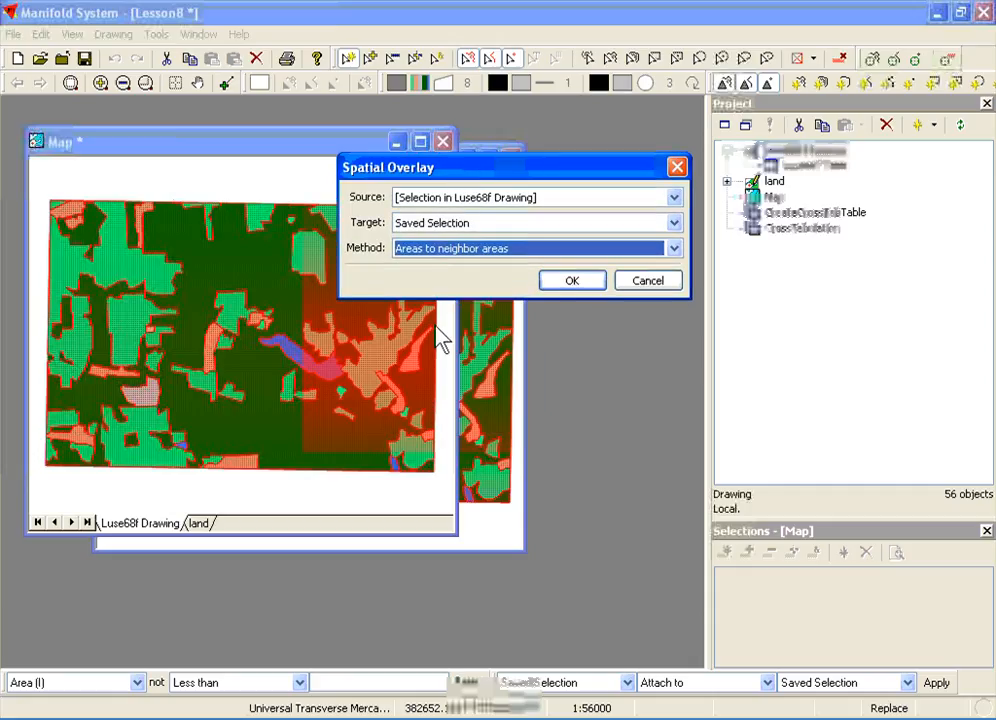
click(571, 281)
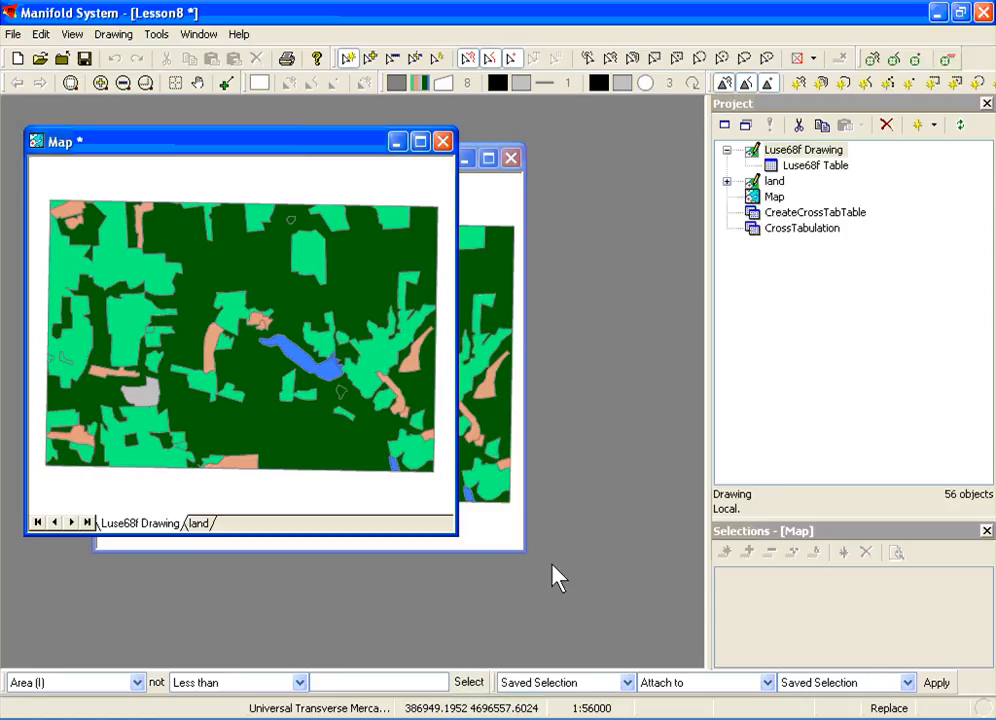
Step: Start a Dissolve on all objects, then cancel the first attempt
click(113, 34)
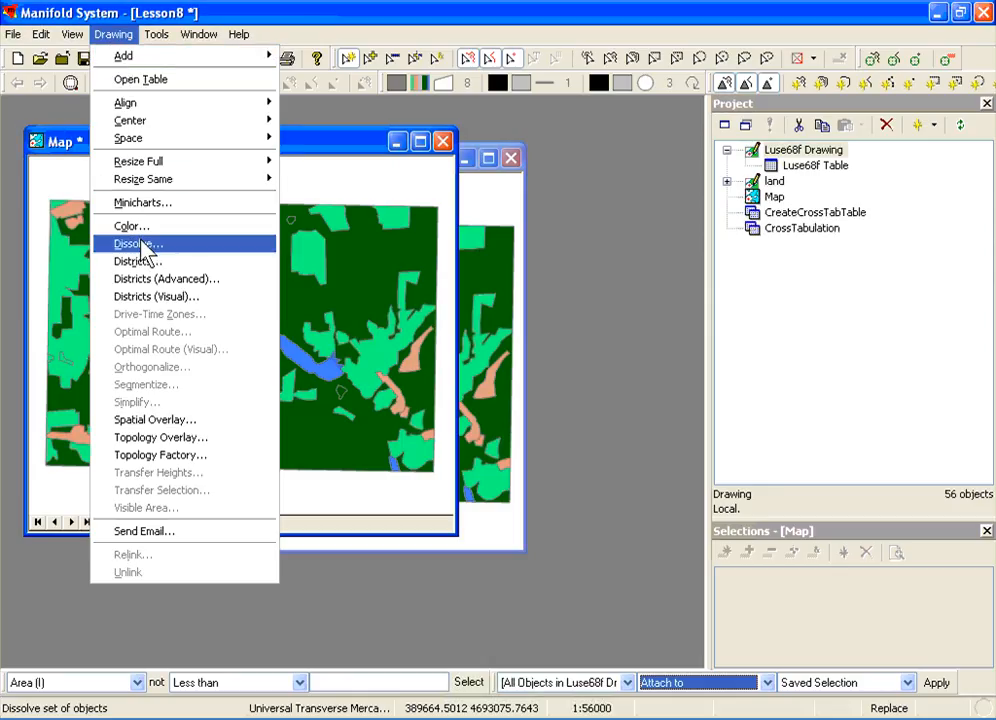
click(145, 244)
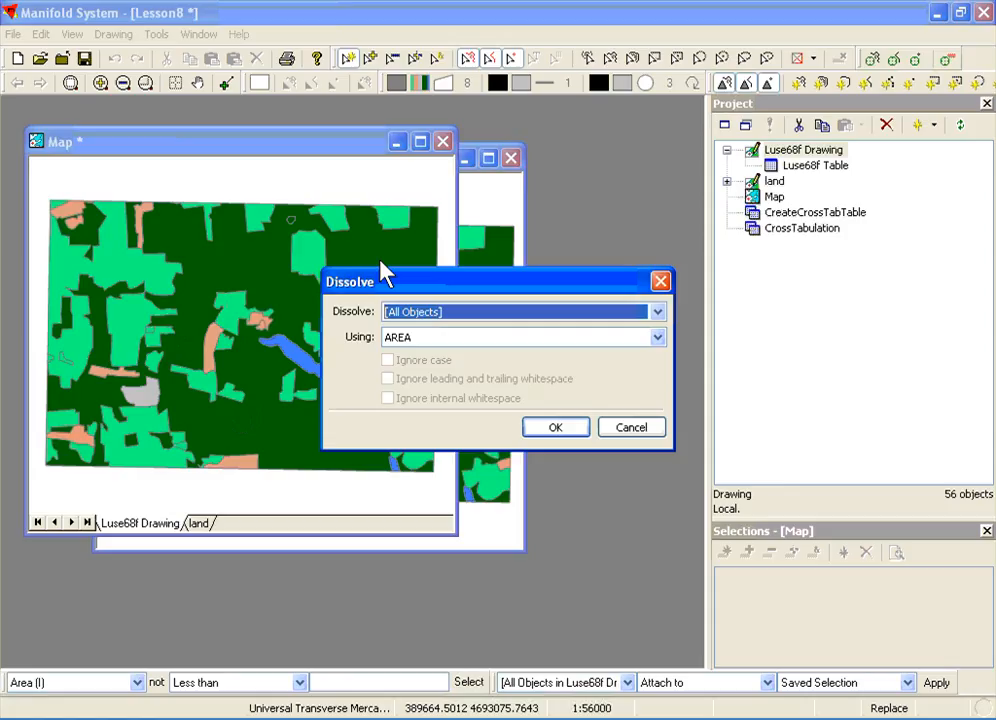
click(460, 312)
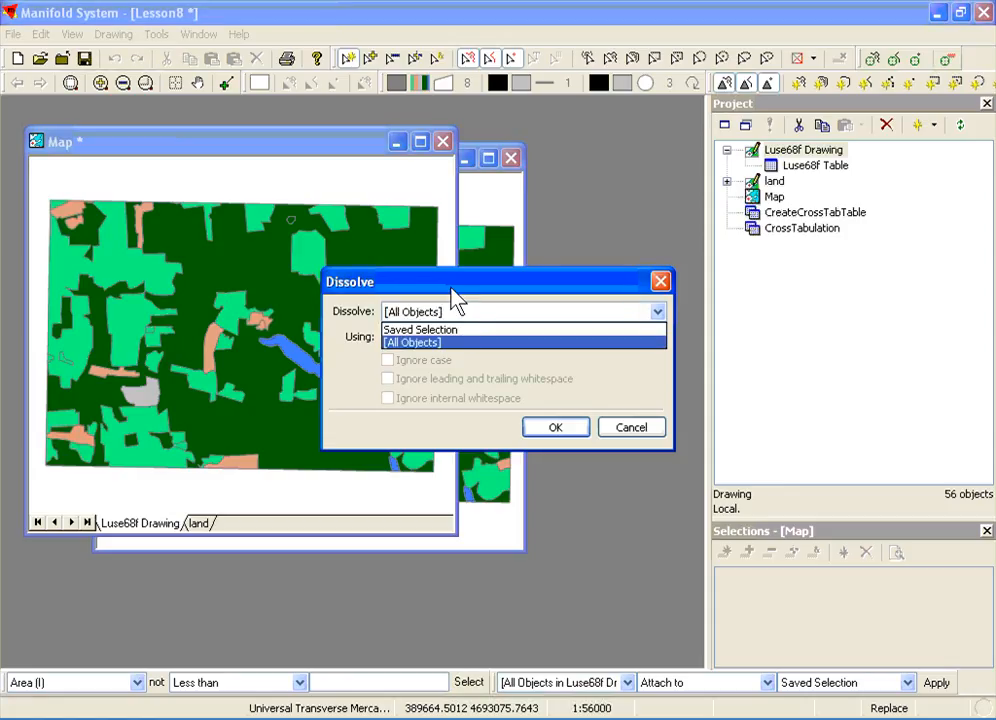
click(454, 310)
click(620, 432)
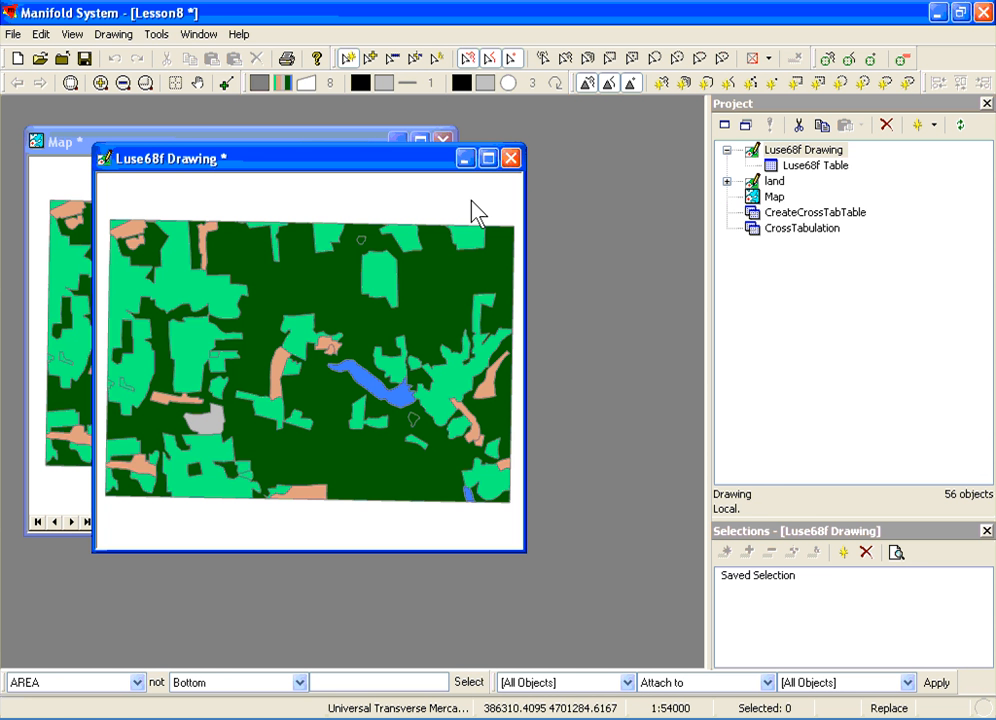
Step: Dissolve all objects on the LUSE_GEN field into 5 land-use classes and close the drawing
click(113, 34)
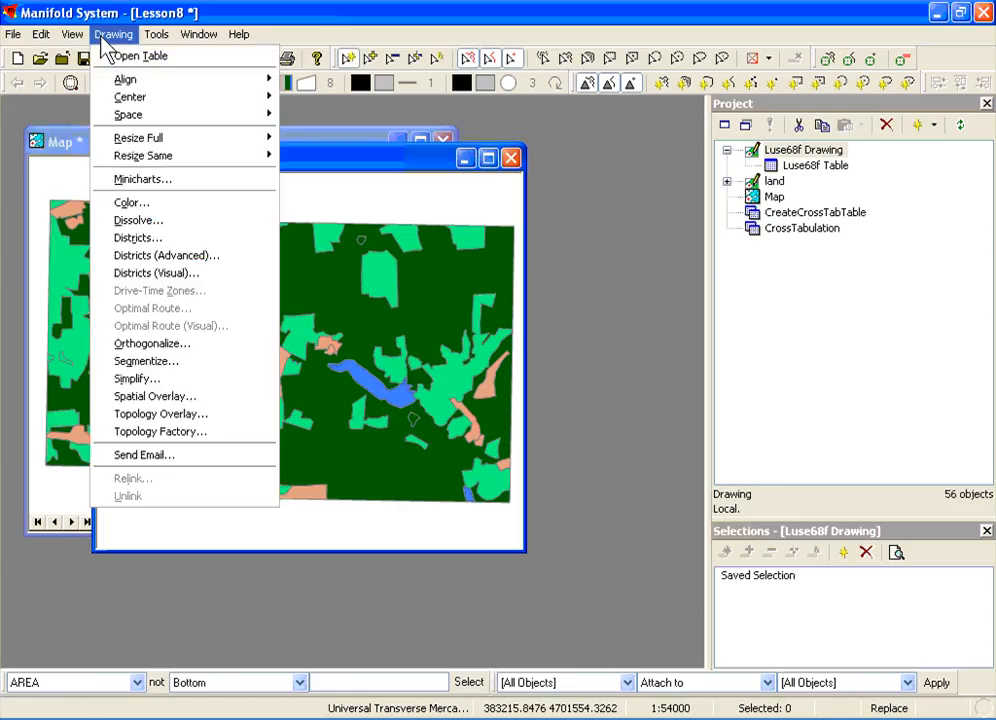
click(138, 220)
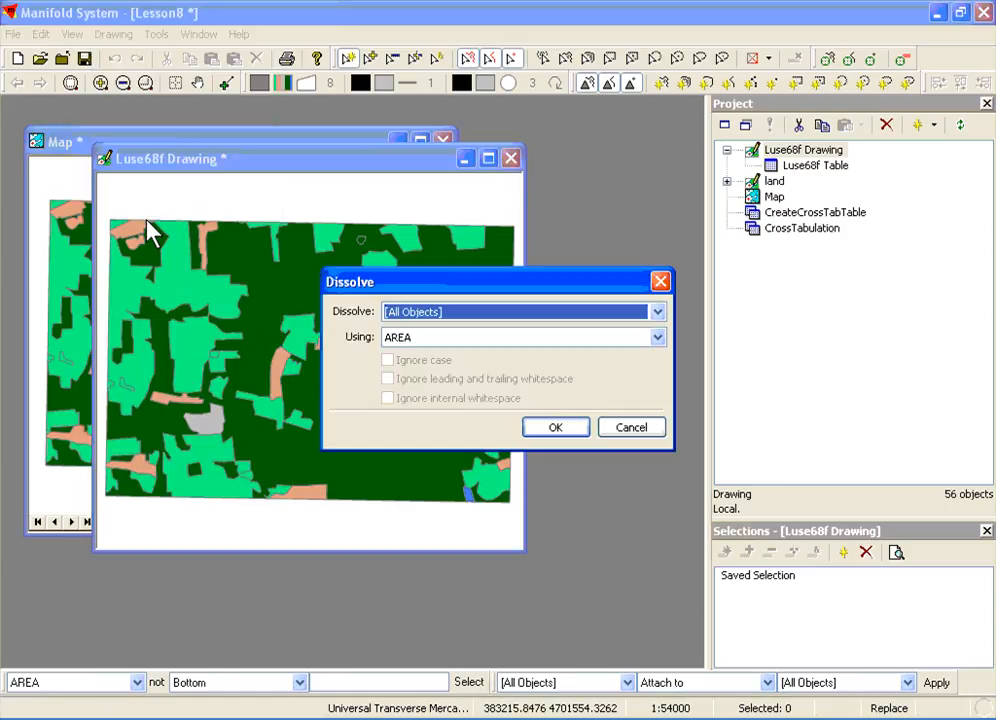
click(392, 312)
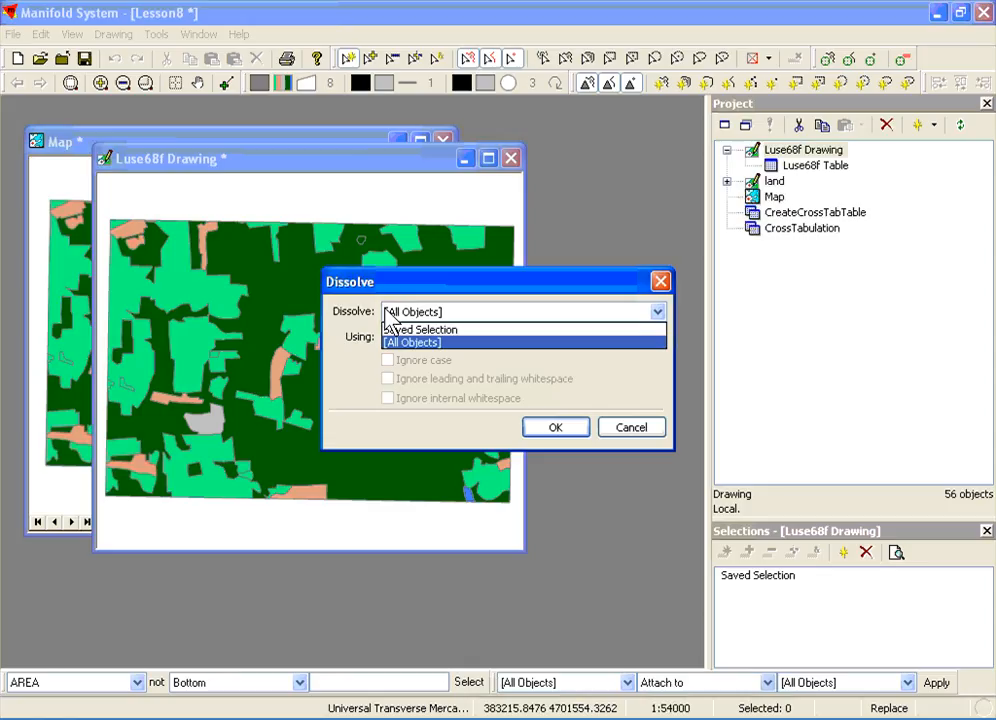
click(412, 343)
click(400, 337)
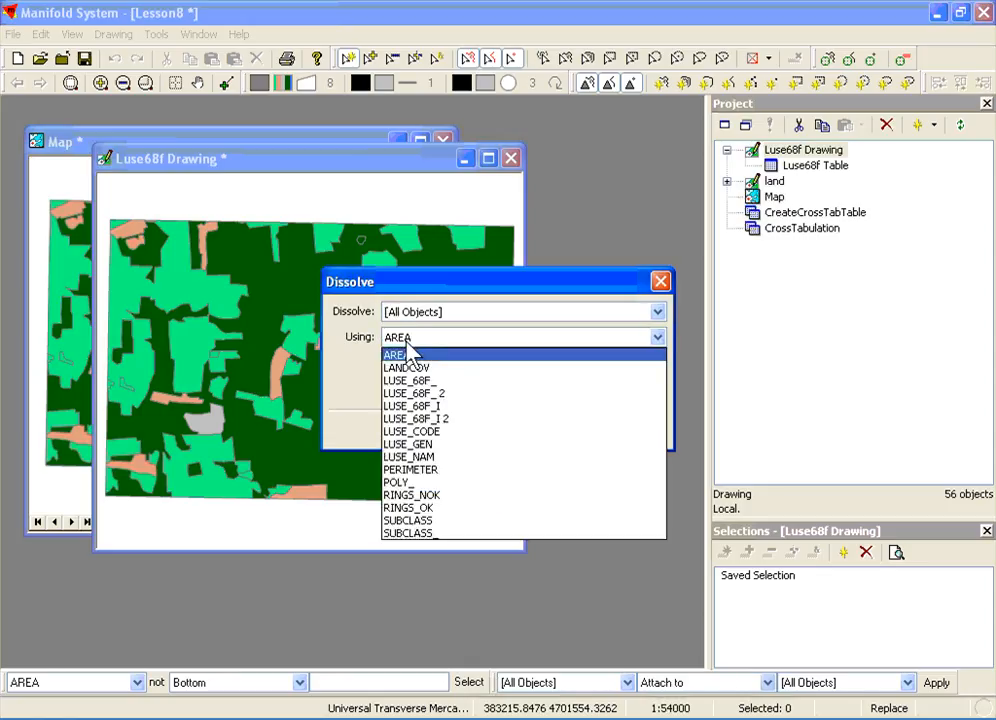
click(428, 445)
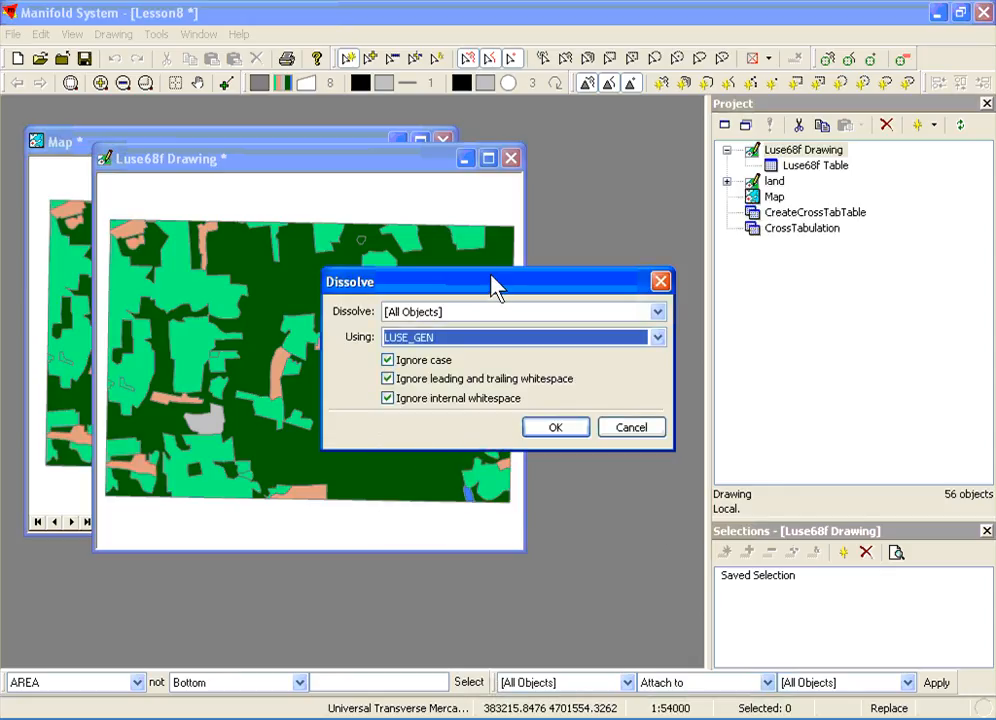
drag(500, 281, 577, 200)
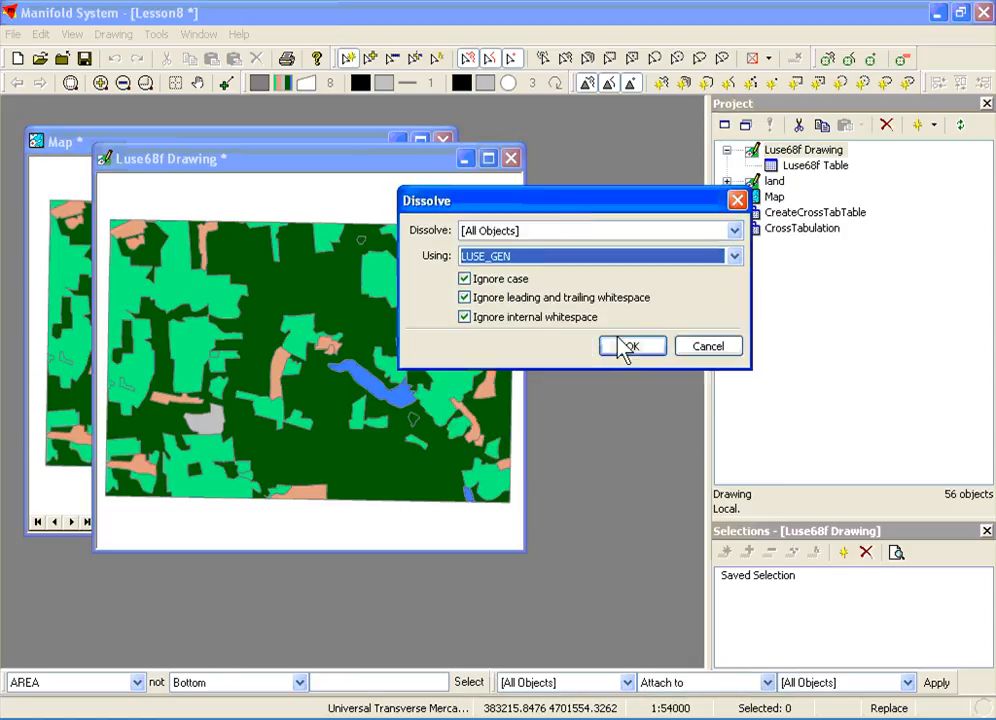
click(631, 346)
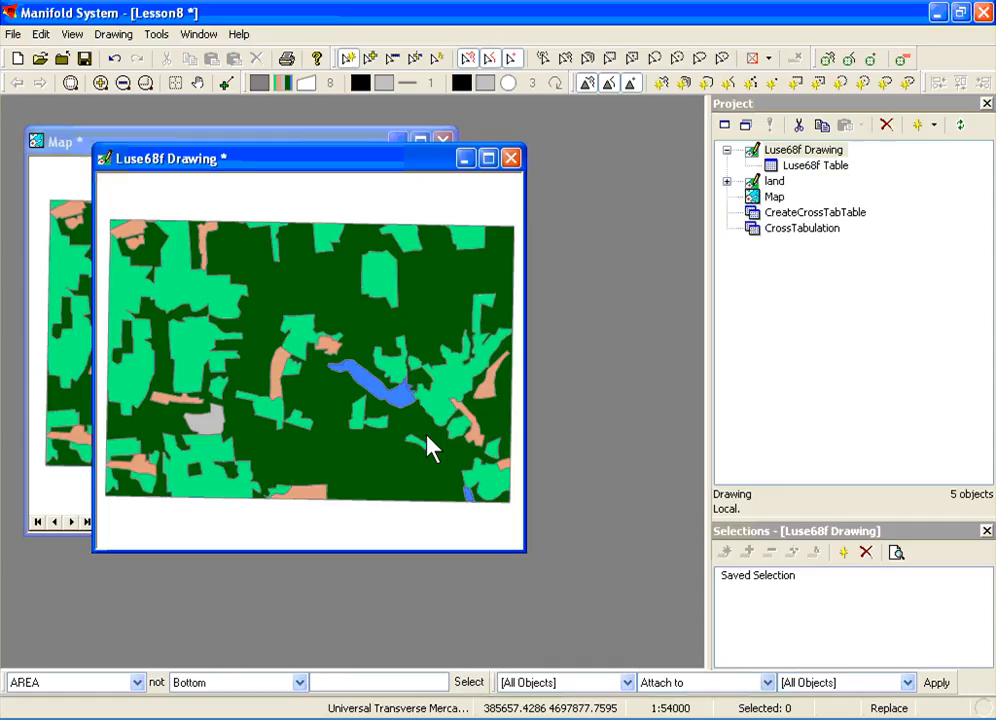
click(510, 158)
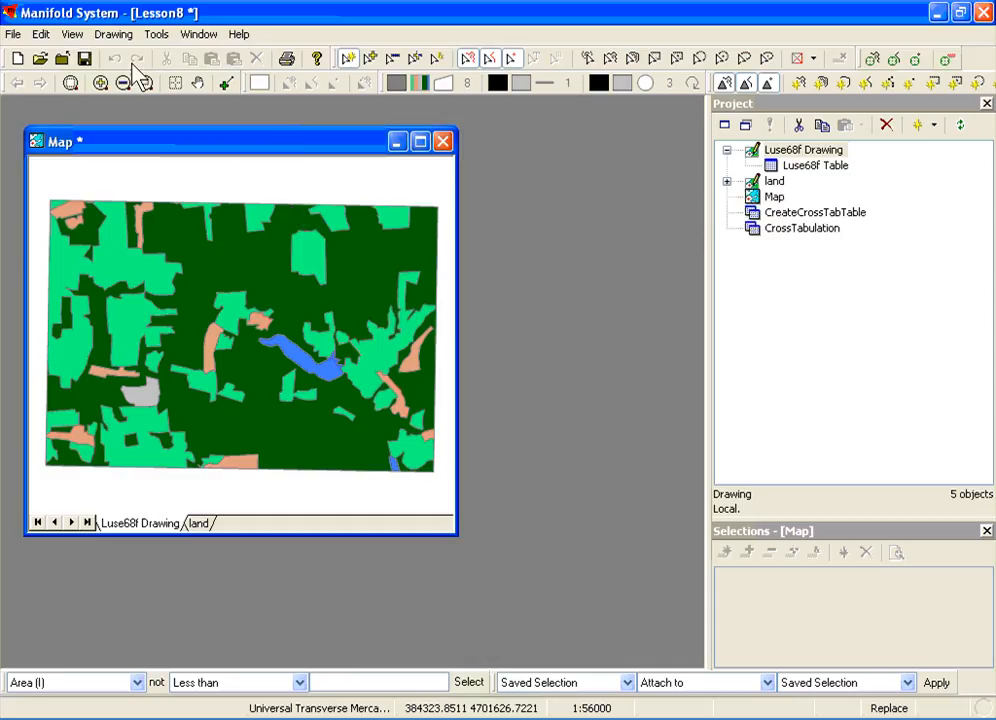
Step: Start a Topology Overlay and review its methods
click(113, 34)
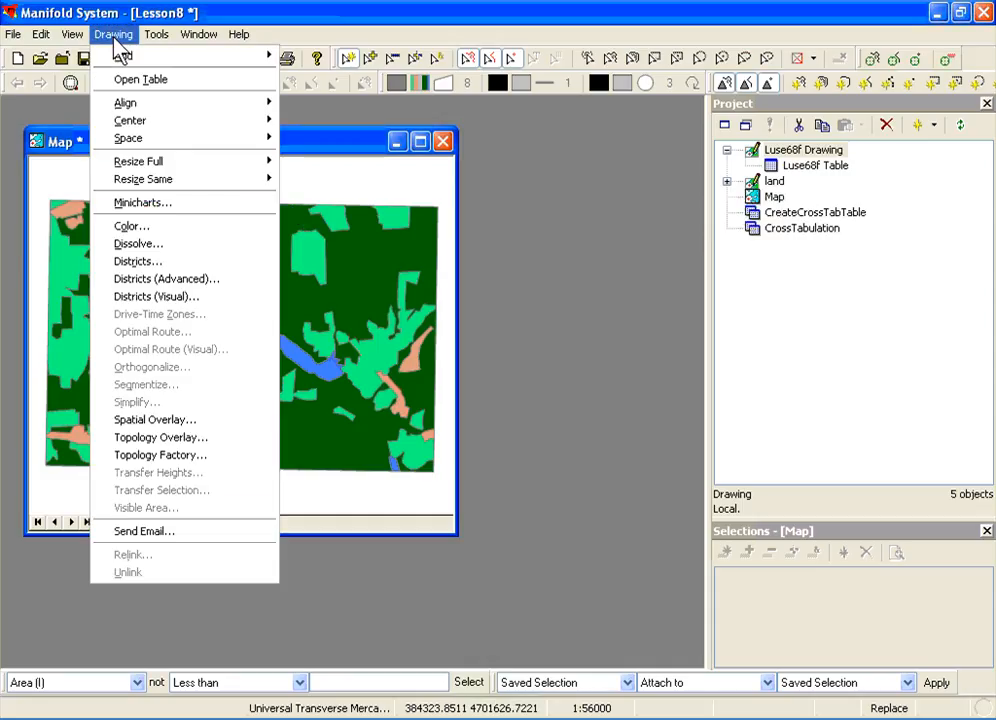
click(160, 437)
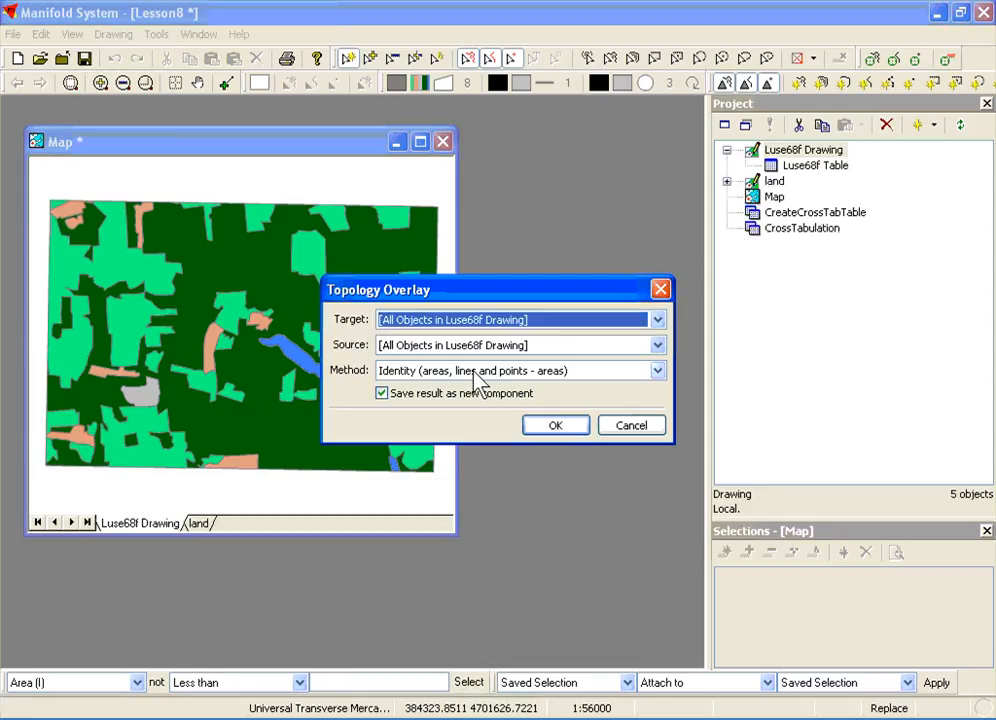
click(477, 371)
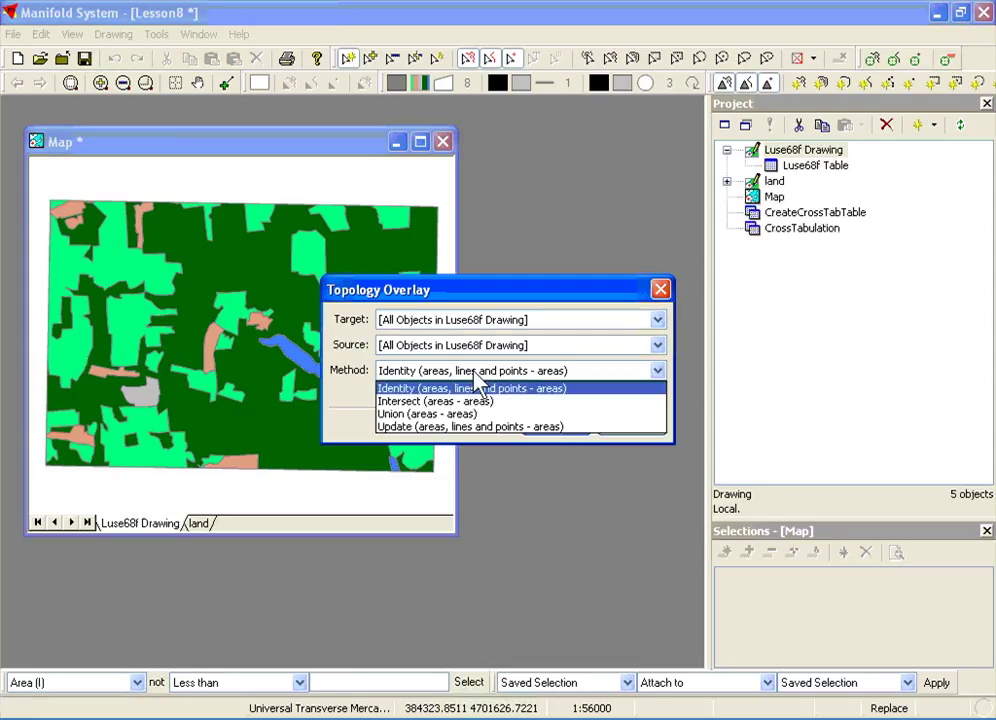
click(370, 348)
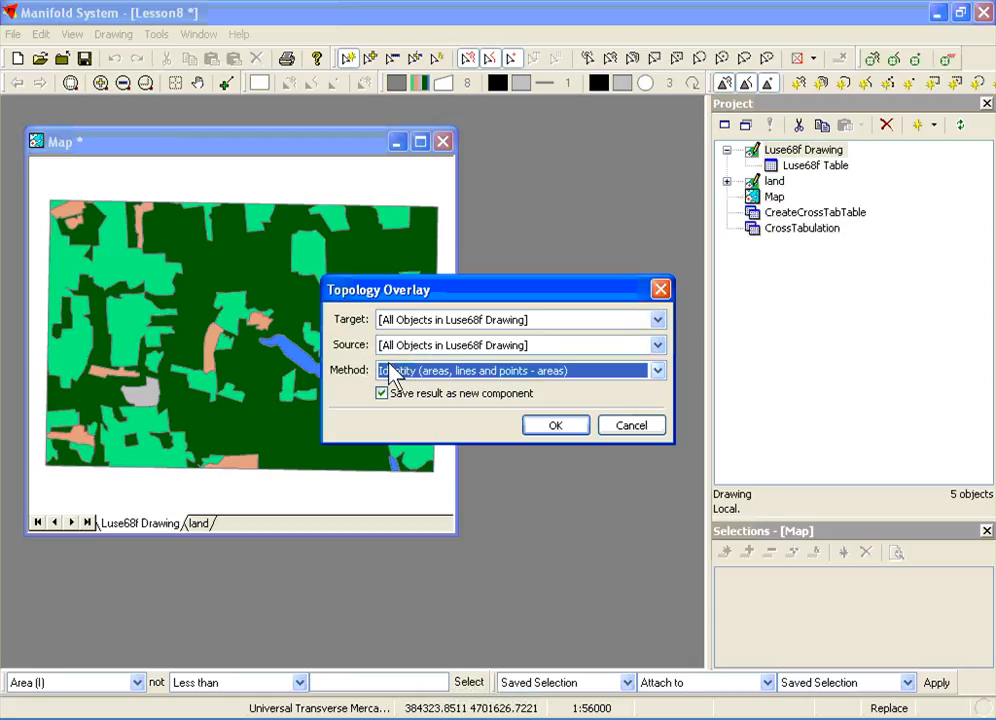
Step: Run the overlay with all objects in land as source and Intersect (areas - areas) method
click(390, 347)
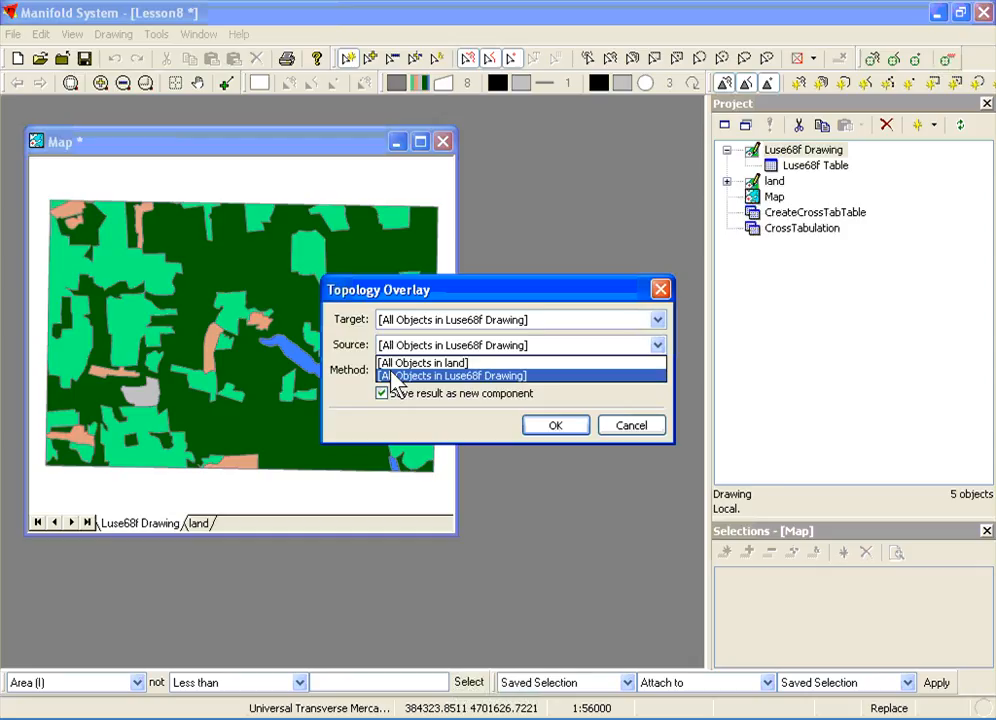
click(420, 362)
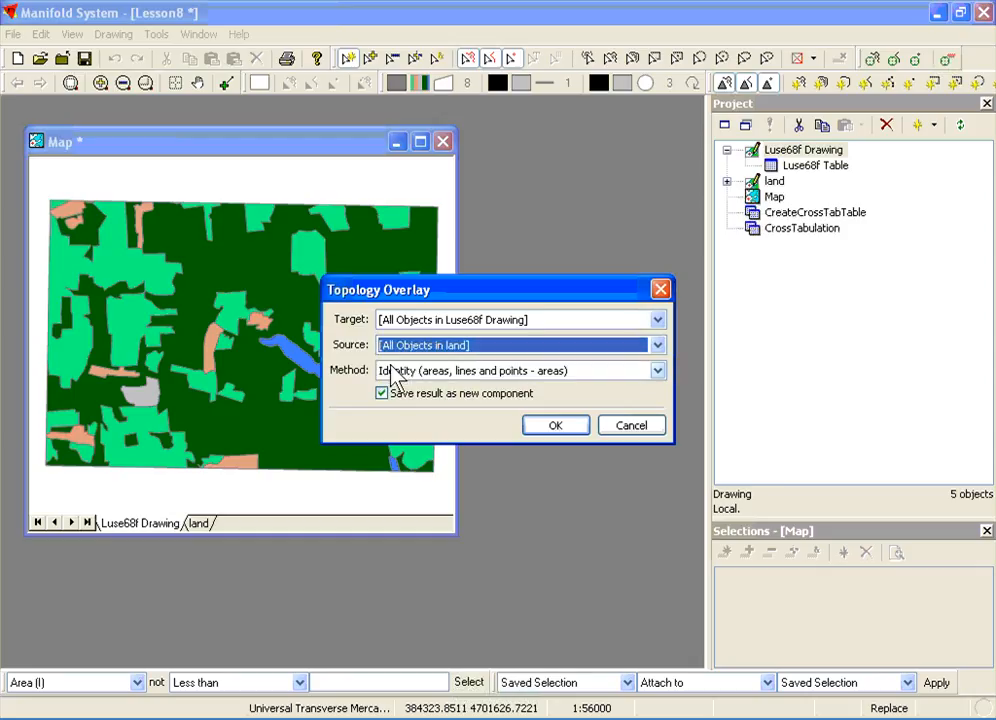
click(395, 371)
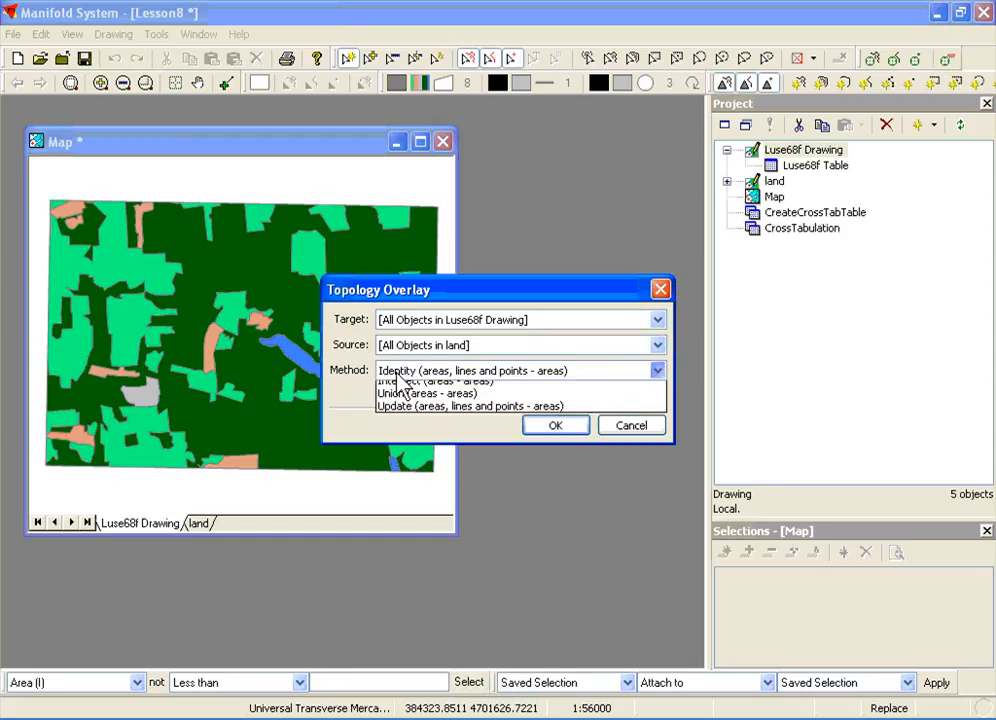
click(410, 381)
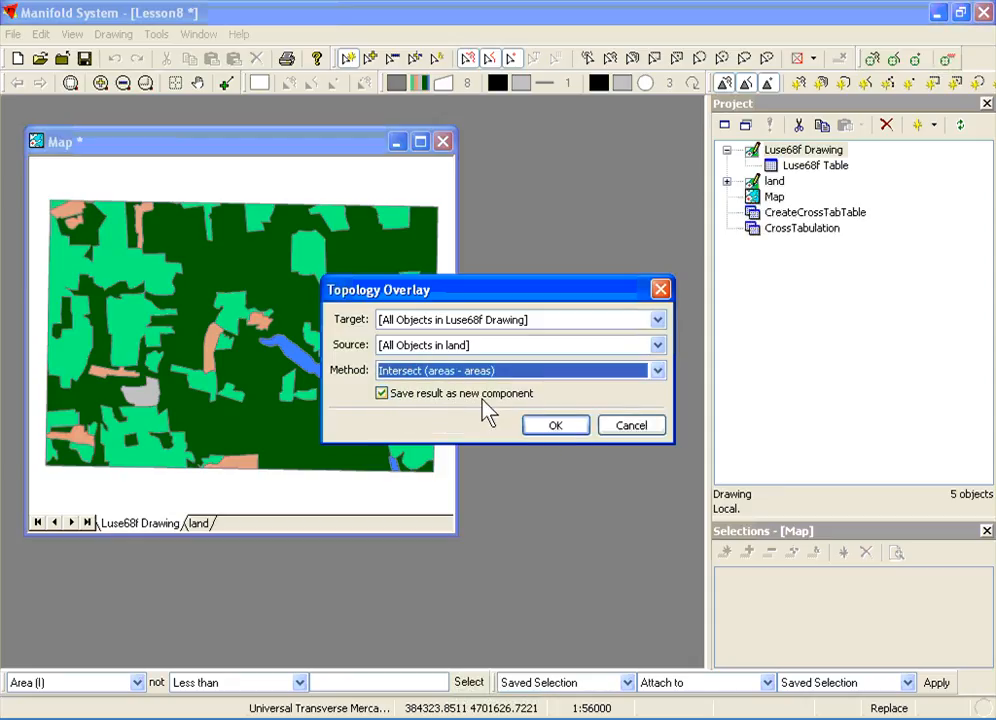
click(555, 425)
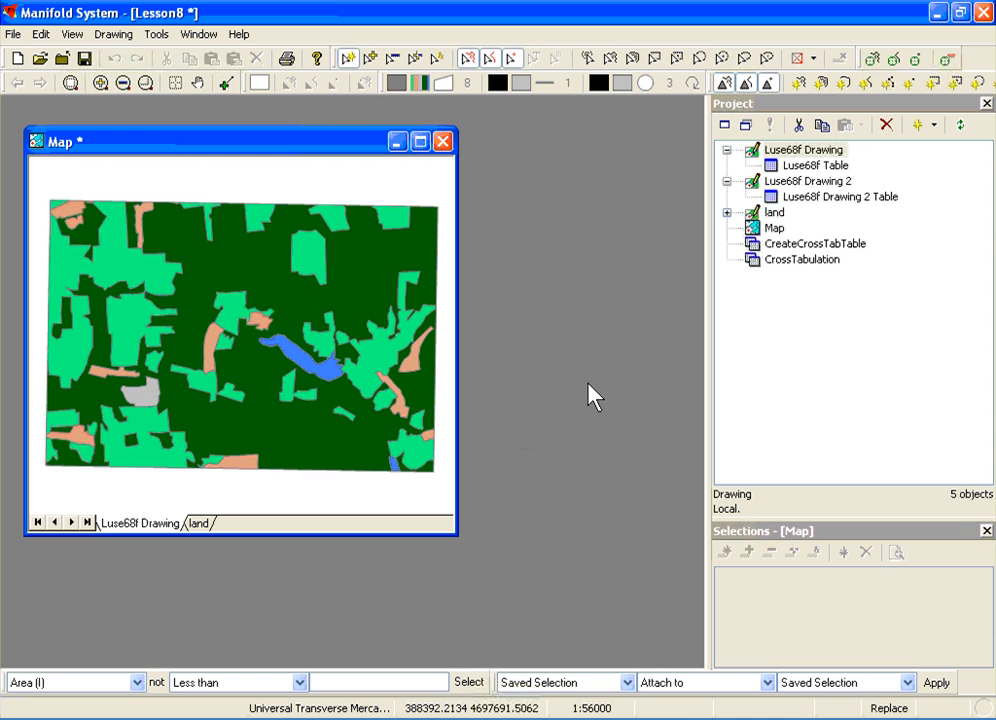
Step: Open the new Luse68f Drawing 2 showing 329 objects and position its window
double_click(806, 181)
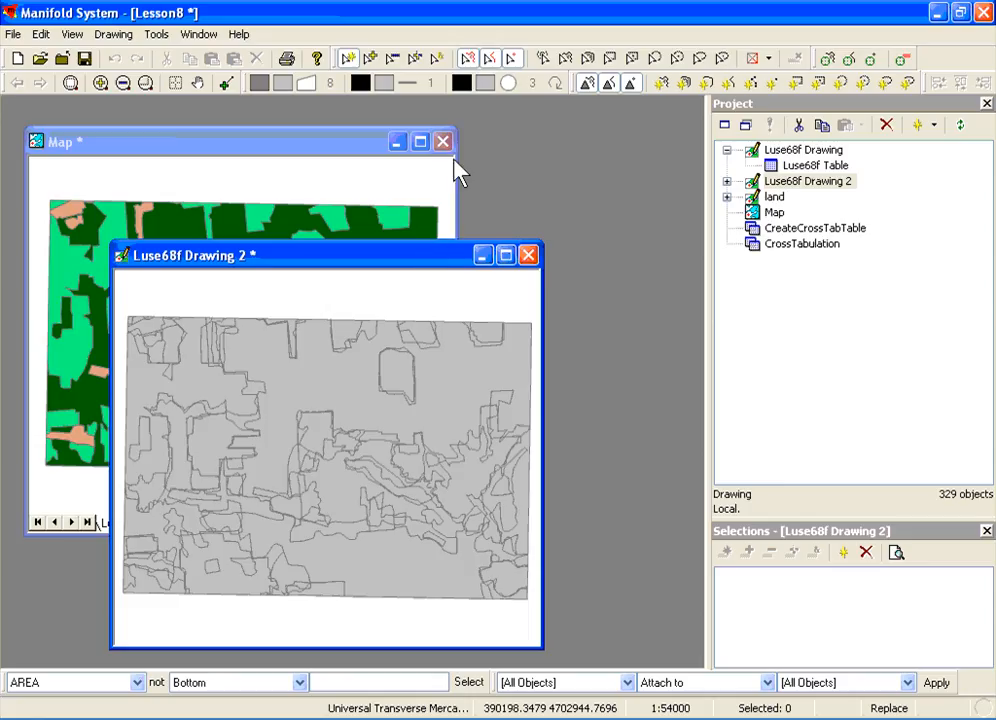
drag(427, 258, 460, 166)
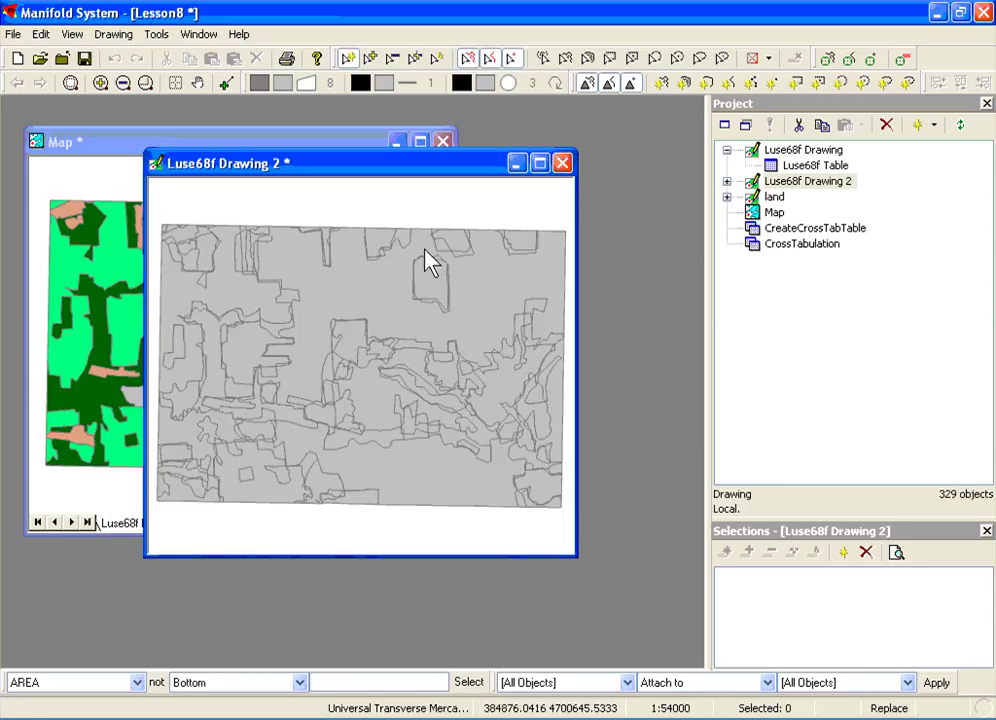
Step: Inspect a polygon's attributes in Drawing 2 and close the listing
double_click(437, 300)
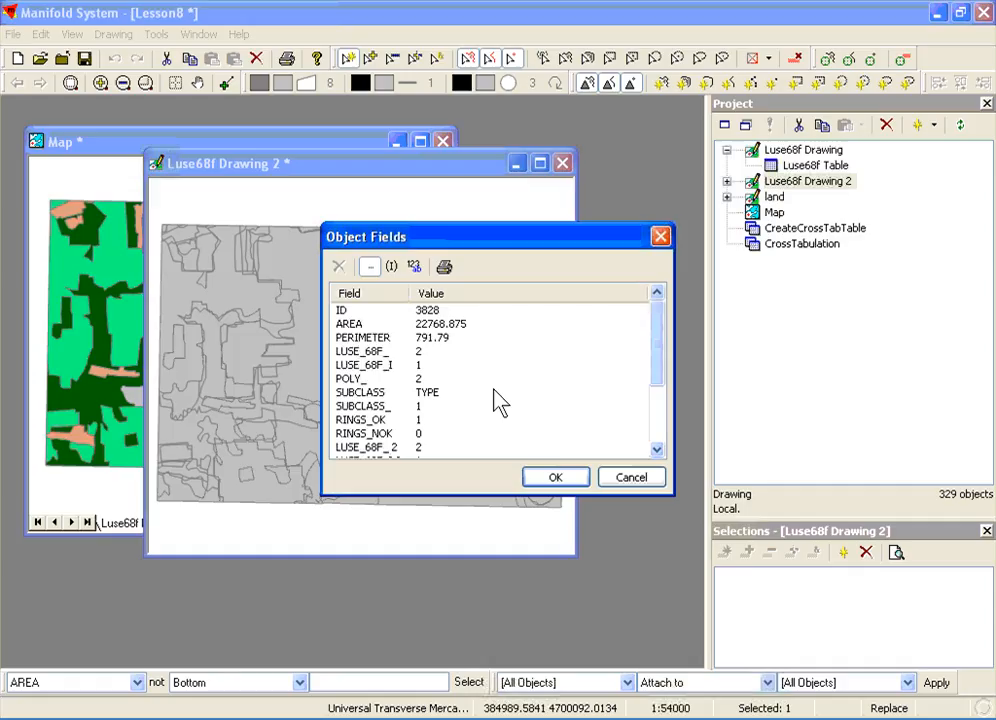
drag(662, 340, 658, 400)
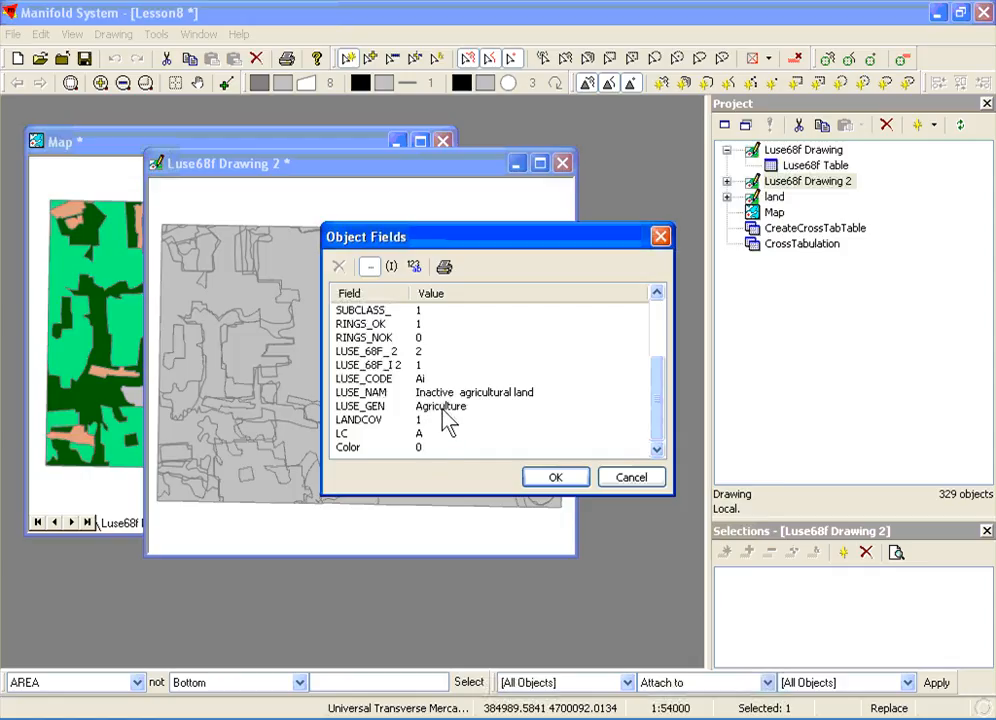
click(608, 487)
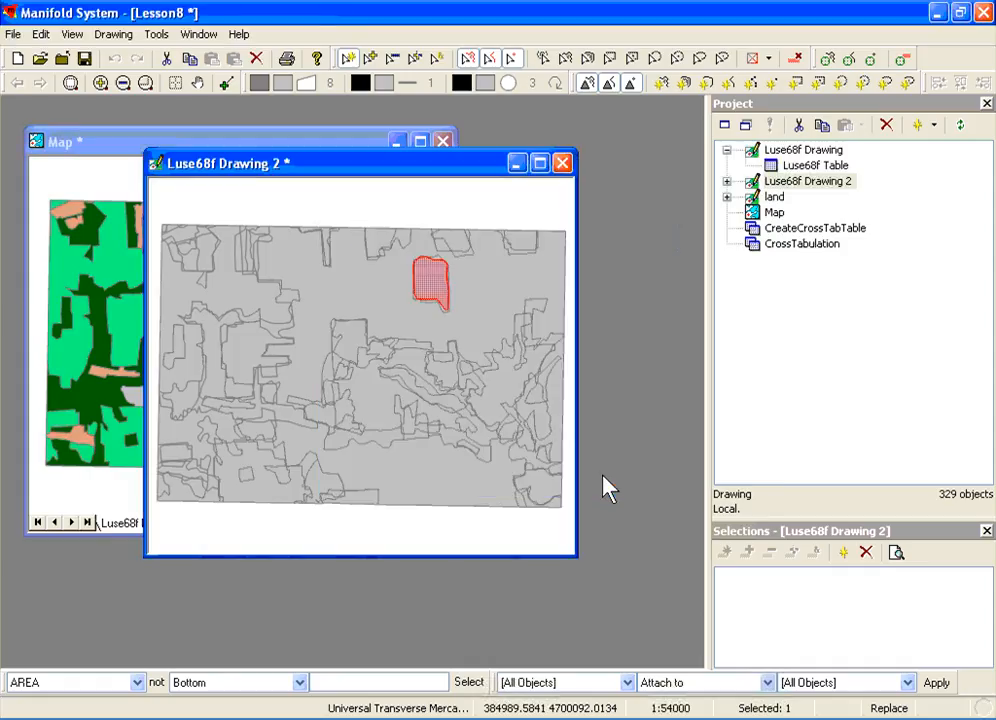
key(Up)
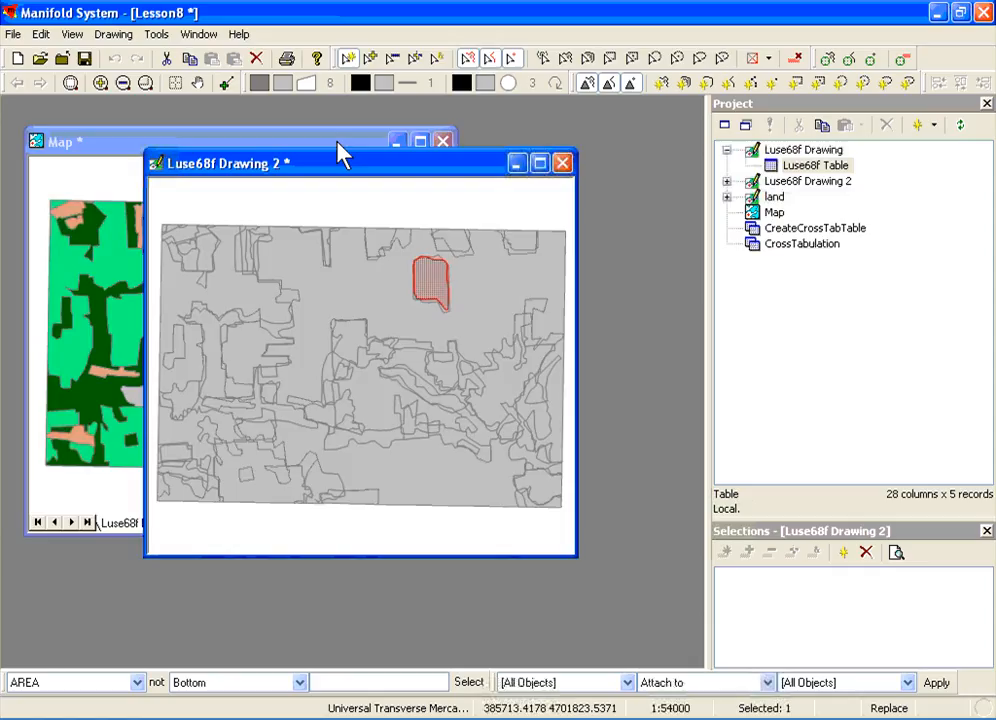
Step: Move the Drawing 2 window top-left, enlarge it and clear the red polygon selection
drag(342, 163, 215, 136)
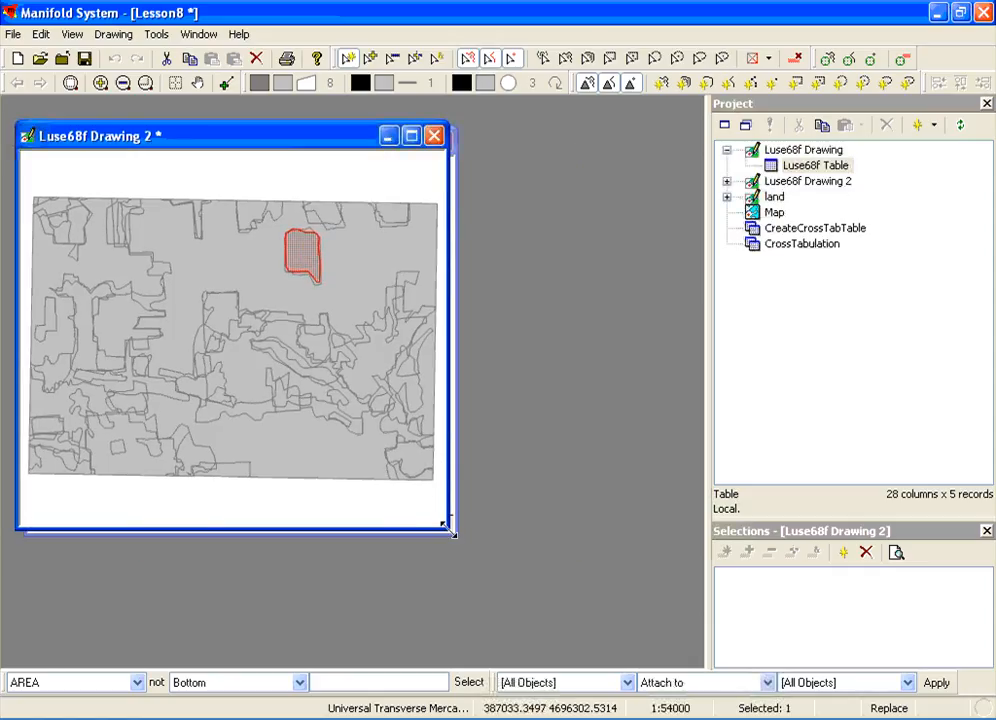
drag(452, 528, 675, 662)
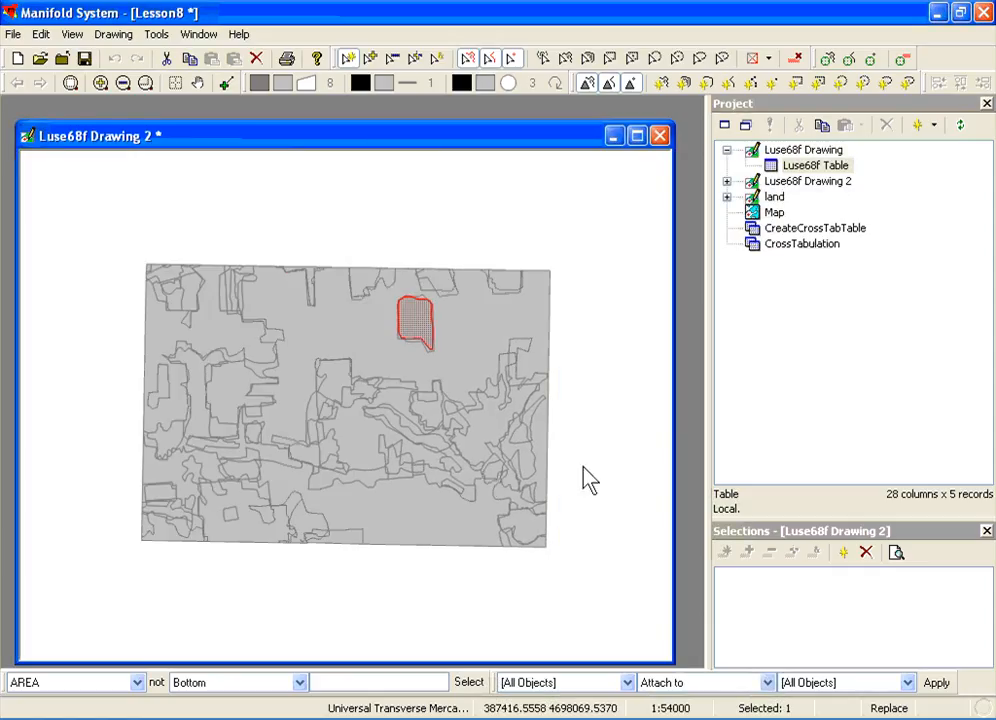
click(588, 480)
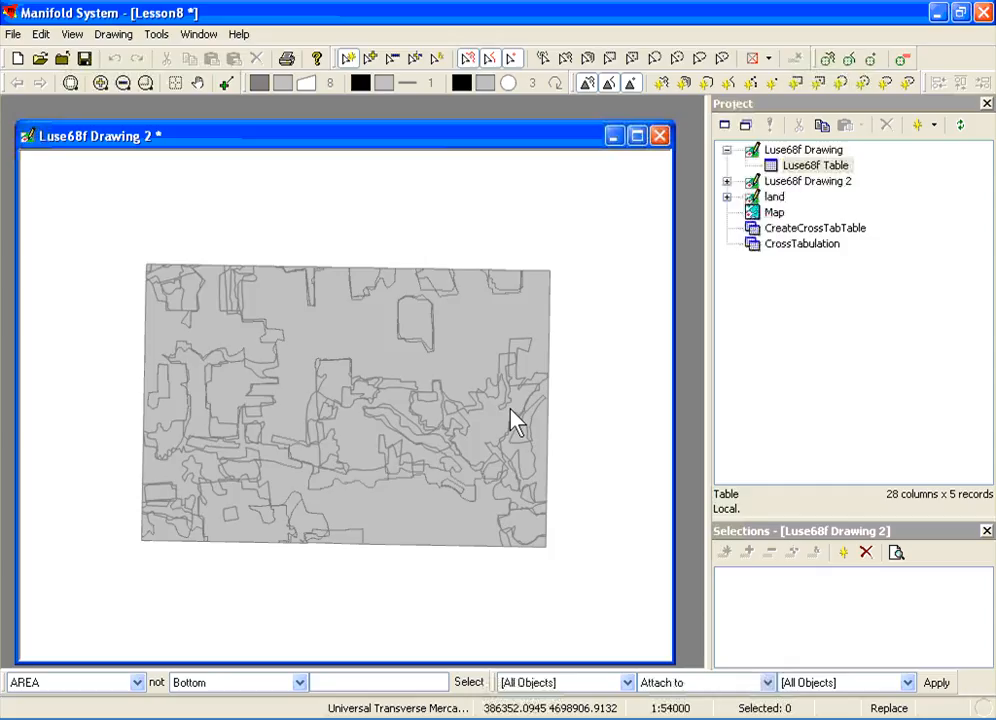
Step: Open the Luse68f Drawing 2 Table, inspect its land-use name and LC columns, then close it
click(727, 181)
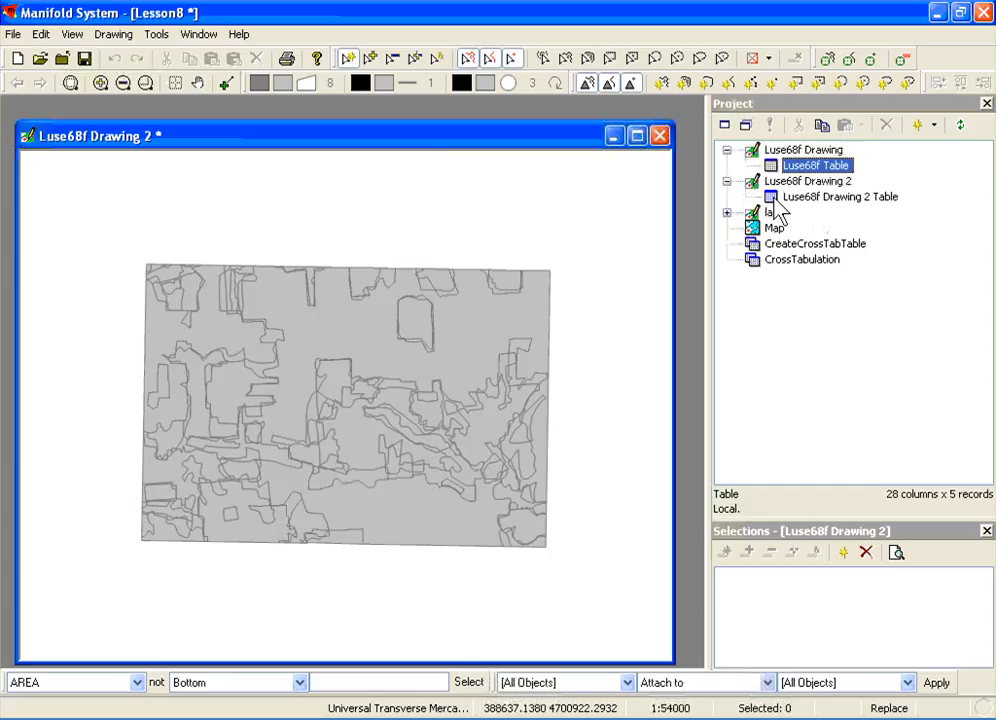
double_click(820, 197)
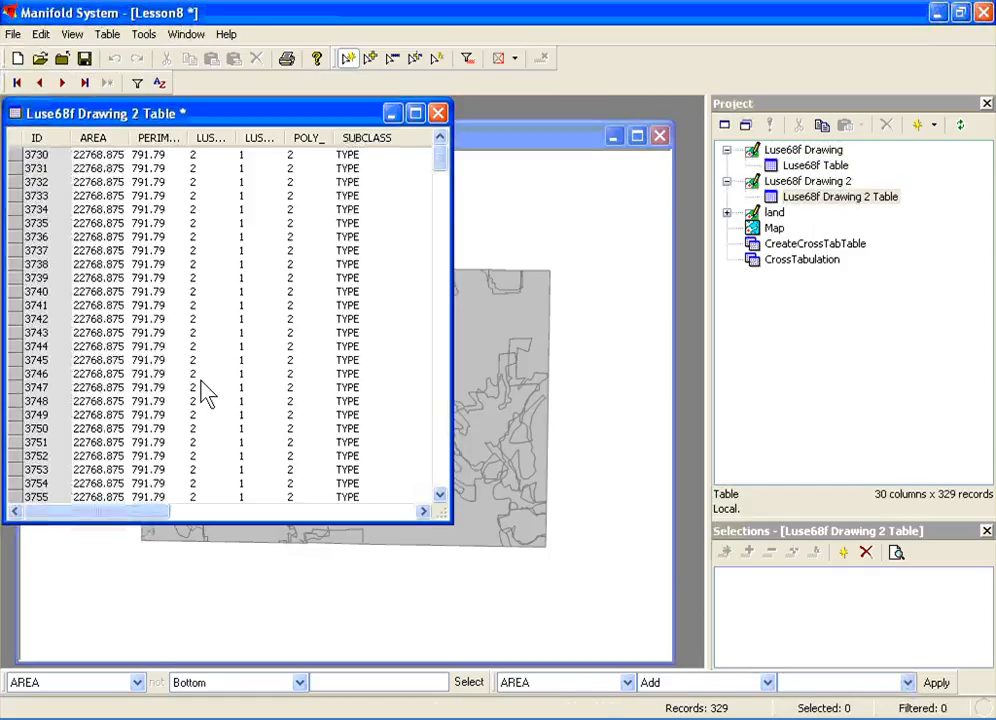
drag(150, 515, 400, 510)
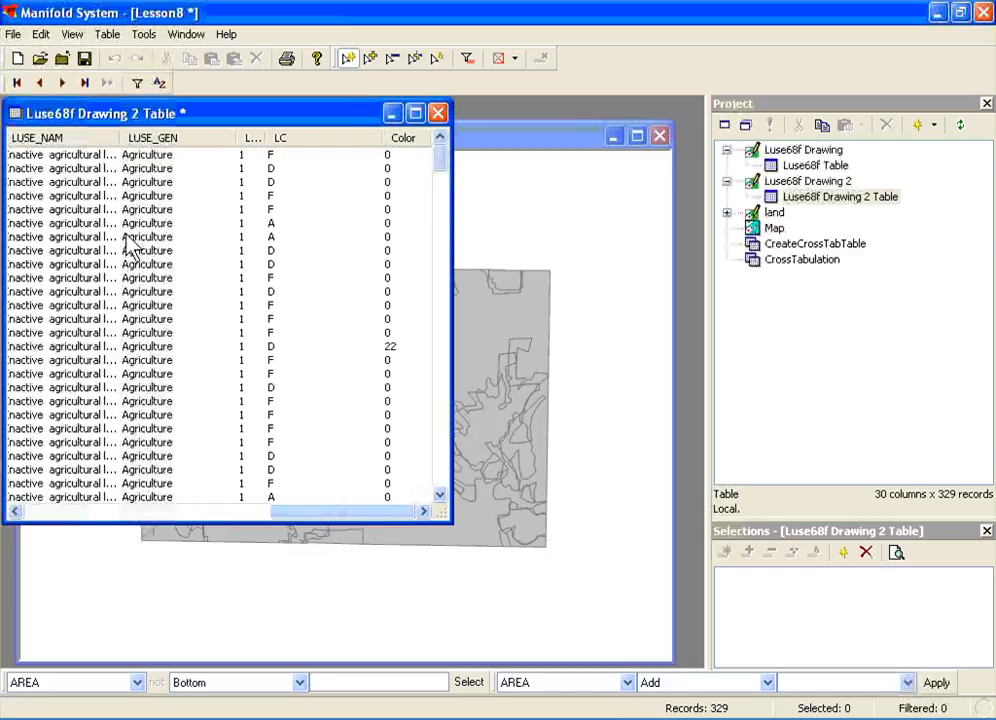
click(100, 156)
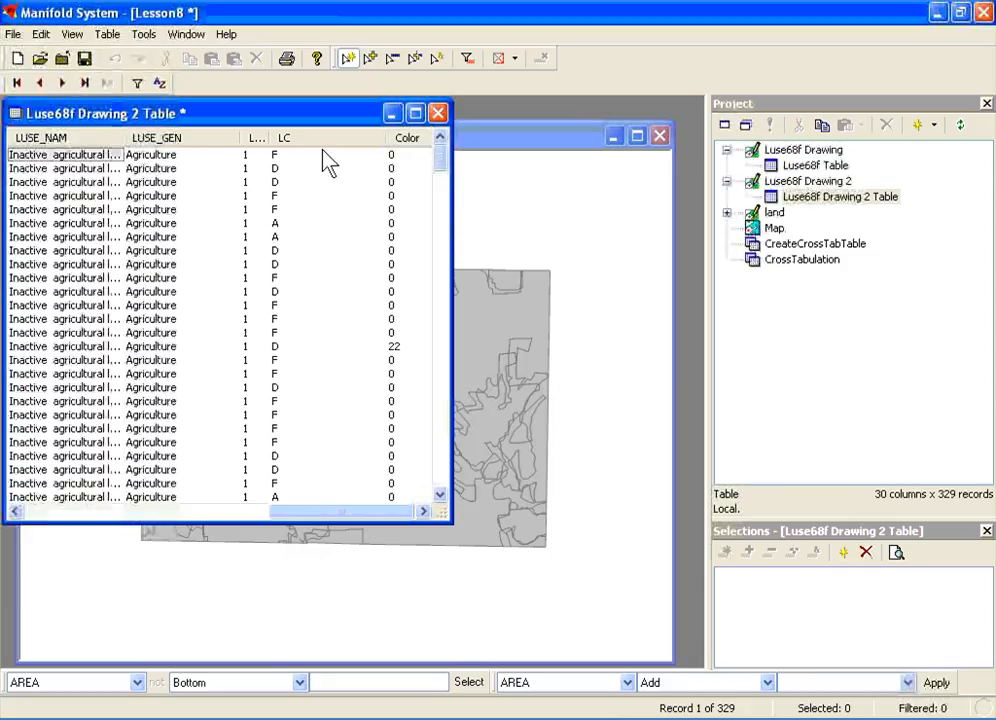
click(285, 156)
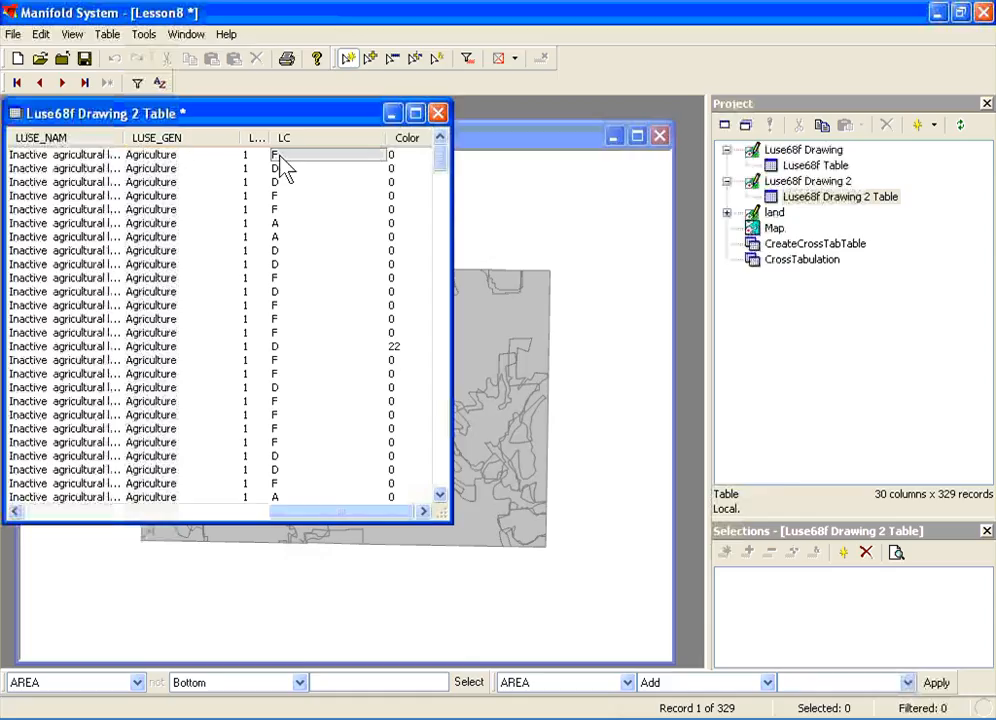
click(438, 113)
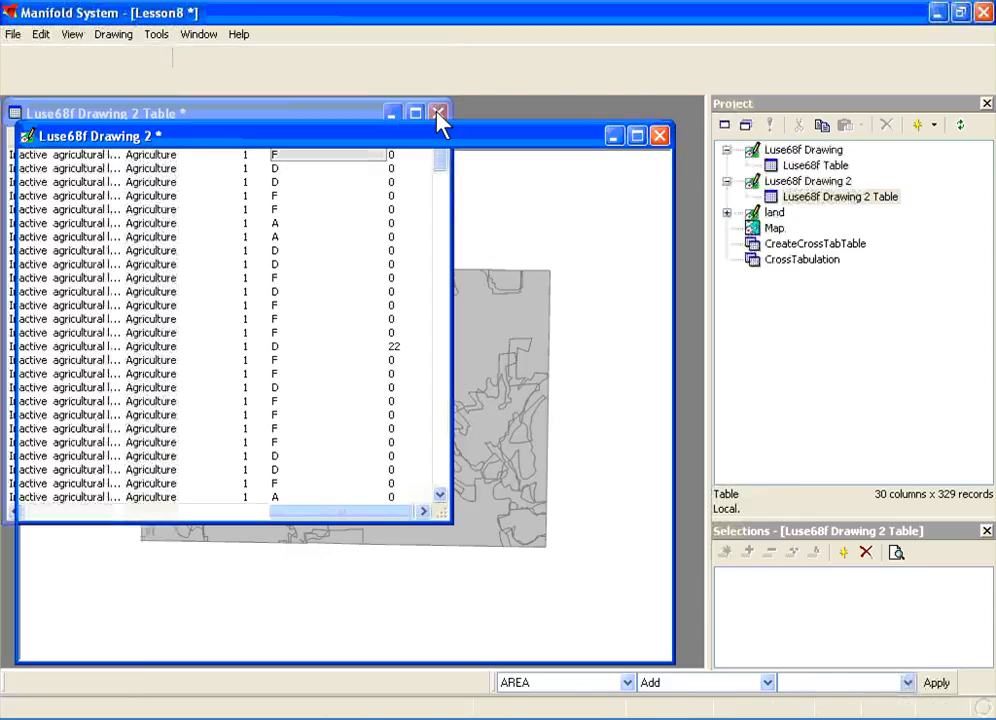
click(815, 243)
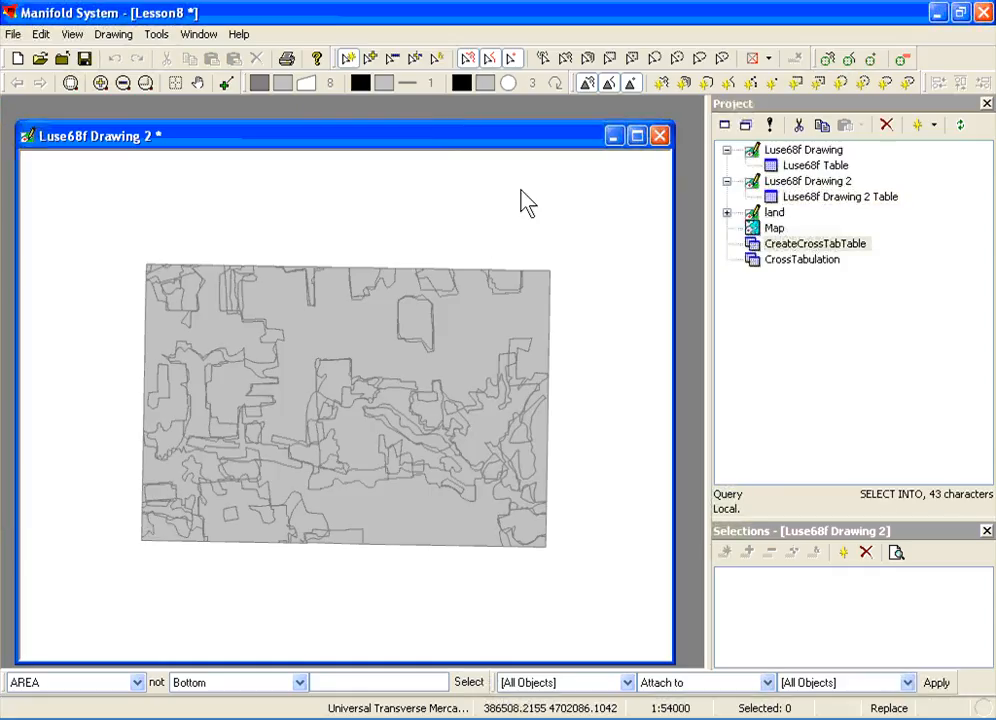
Step: Run the CrossTabulation query, review the results window and close it
double_click(801, 259)
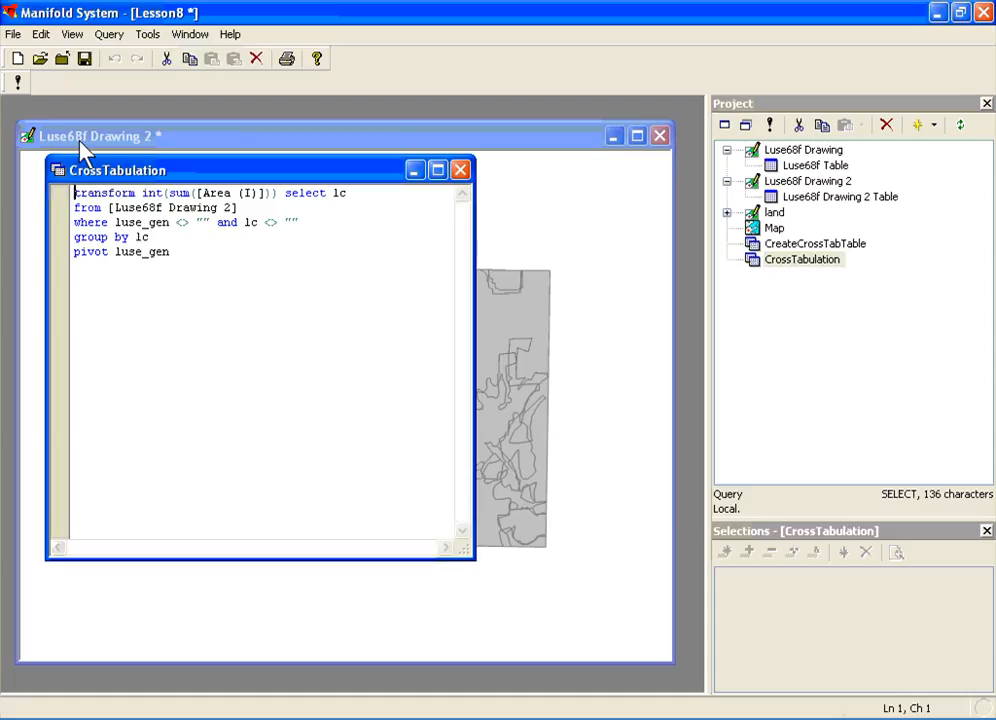
click(18, 82)
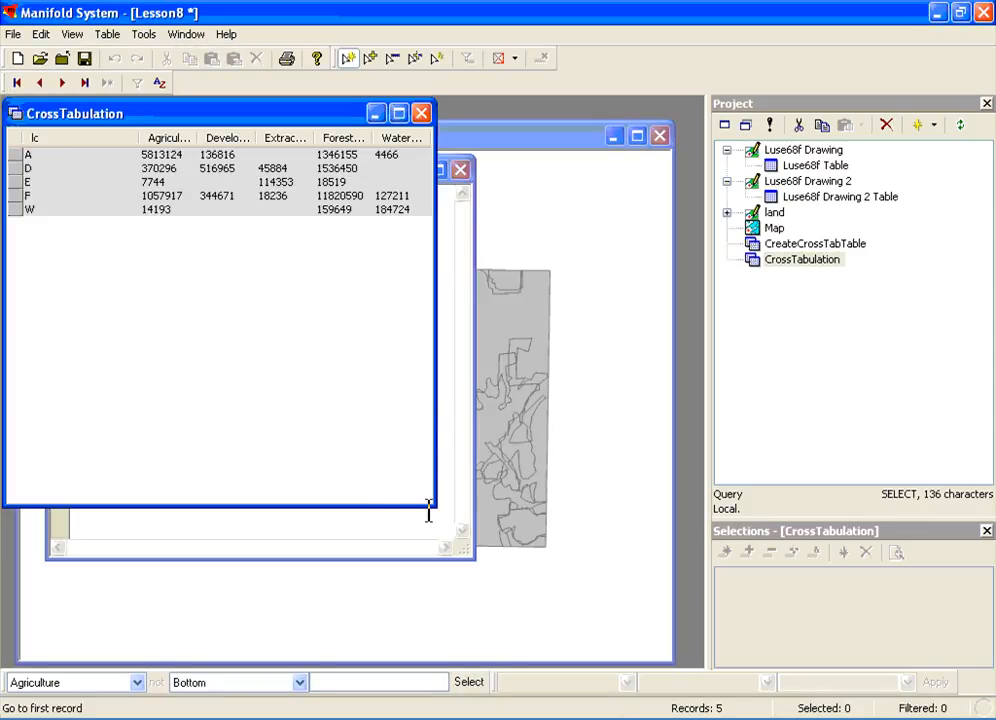
drag(437, 508, 640, 585)
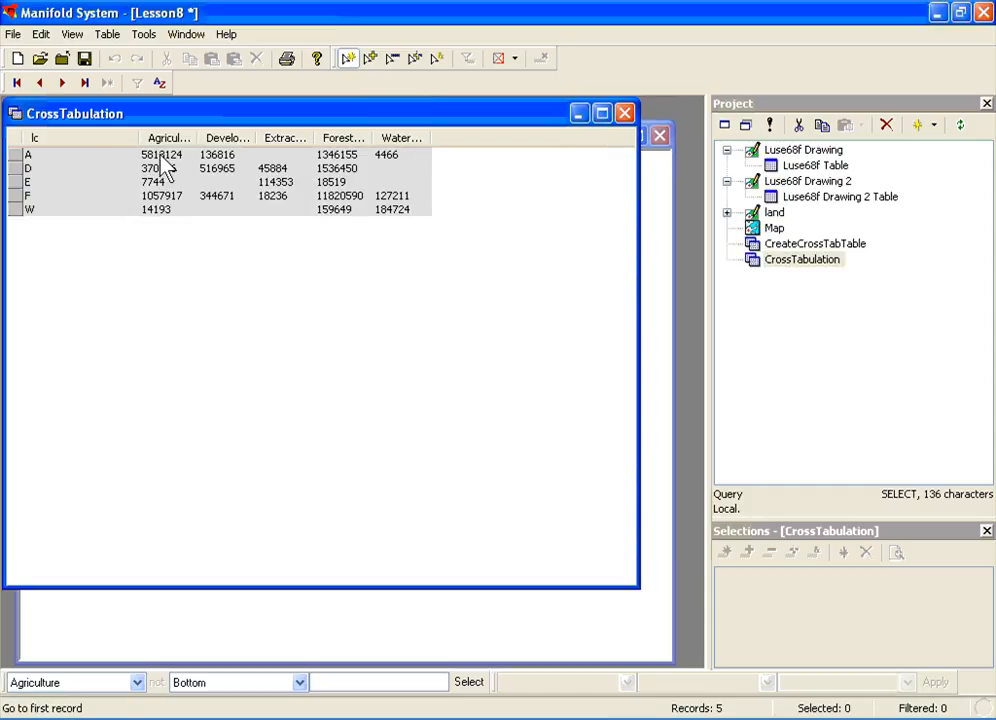
right_click(190, 145)
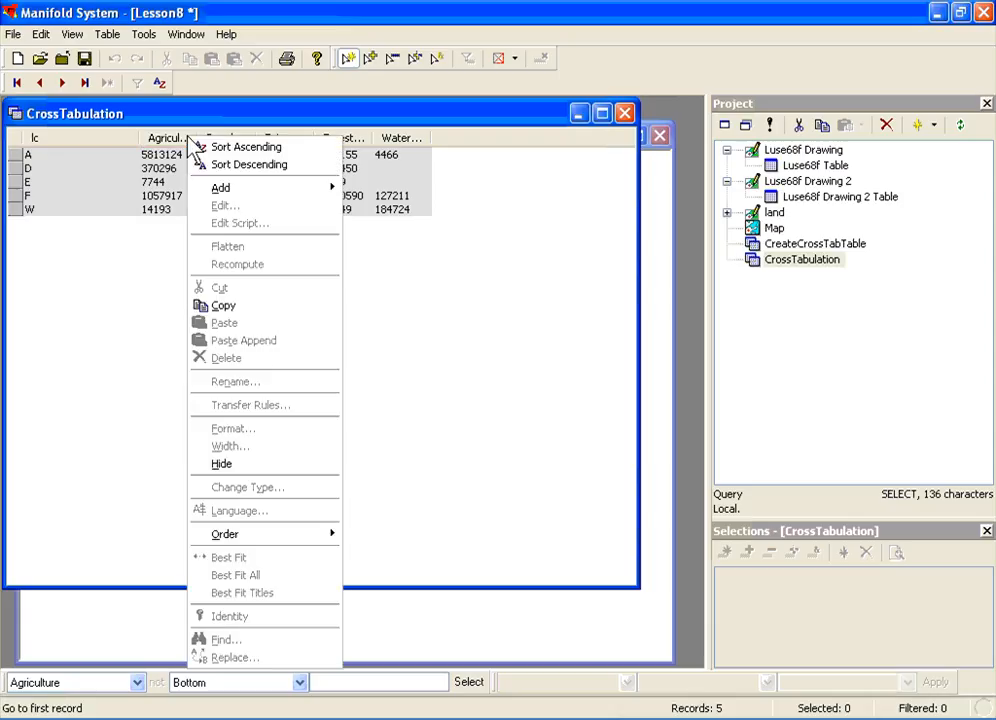
click(148, 125)
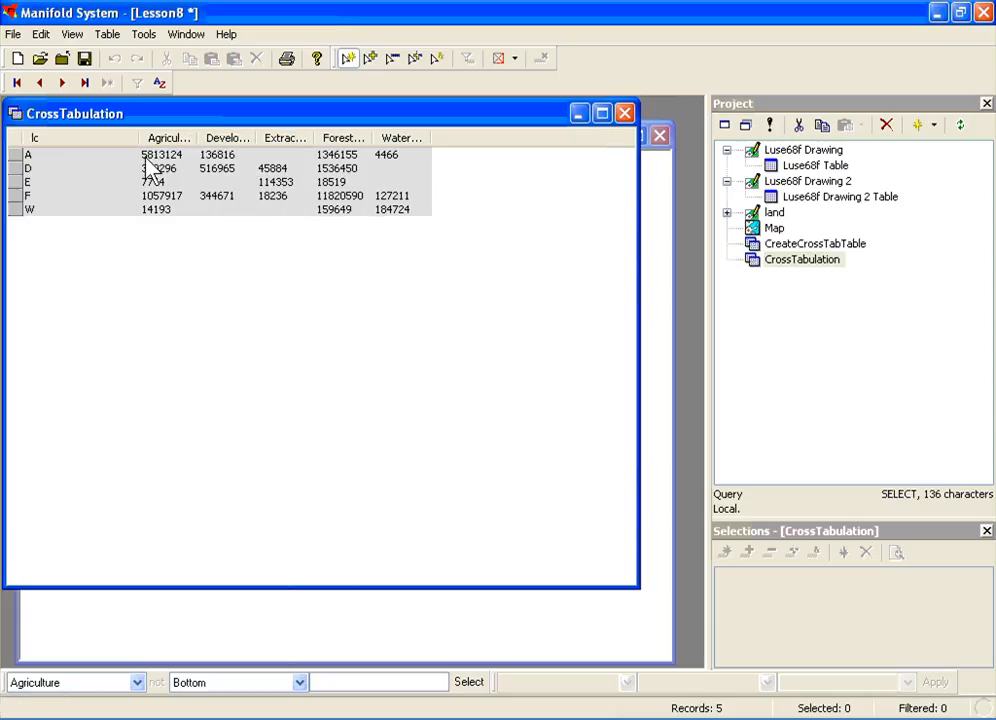
click(625, 113)
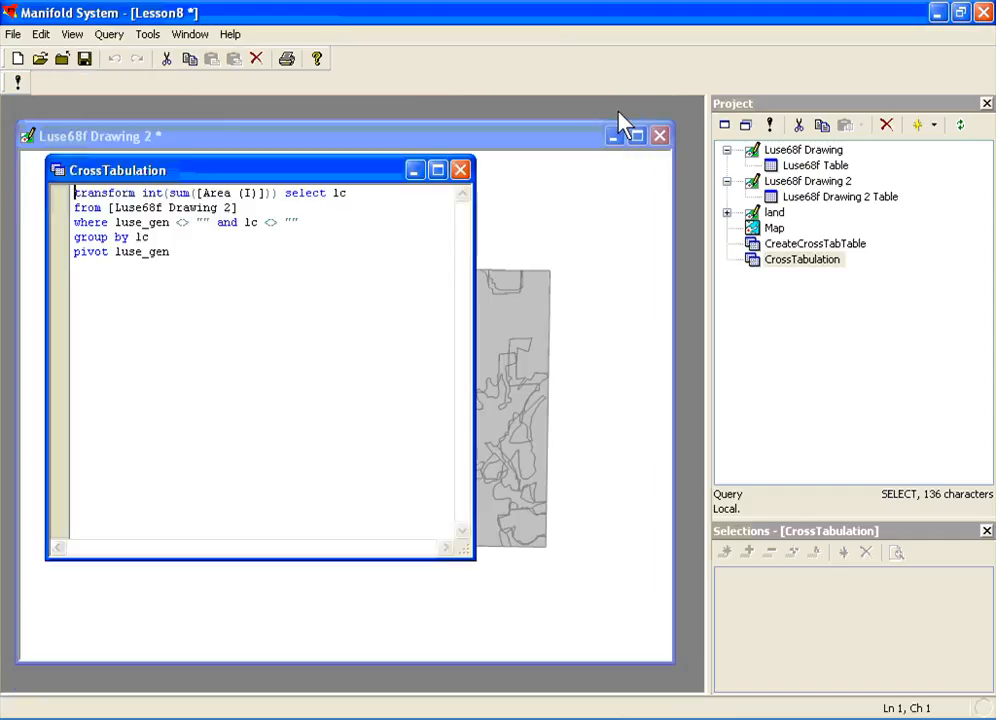
Step: Open the CreateCrossTabTable query text
click(765, 244)
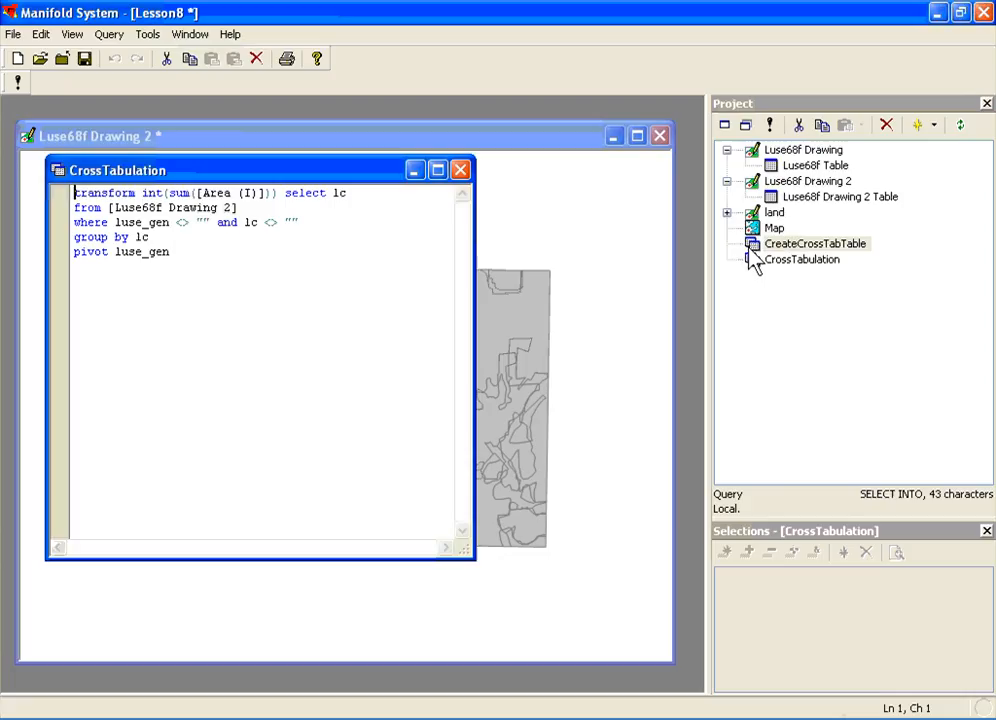
double_click(815, 244)
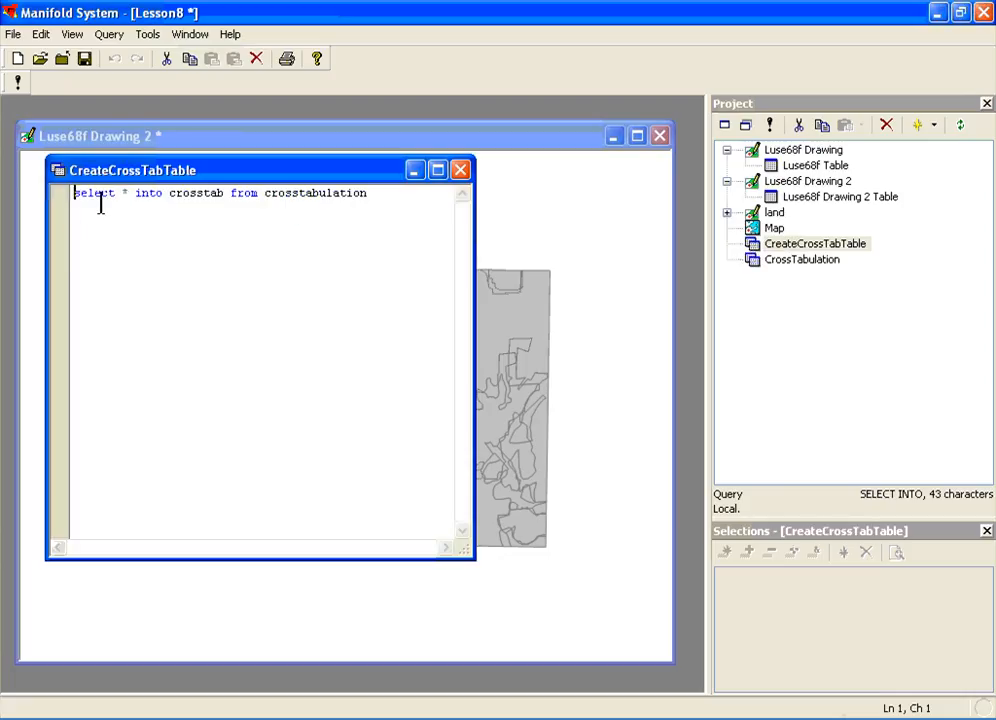
Step: Review the output and source table names, then run CreateCrossTabTable and confirm to create the crosstab table
double_click(190, 193)
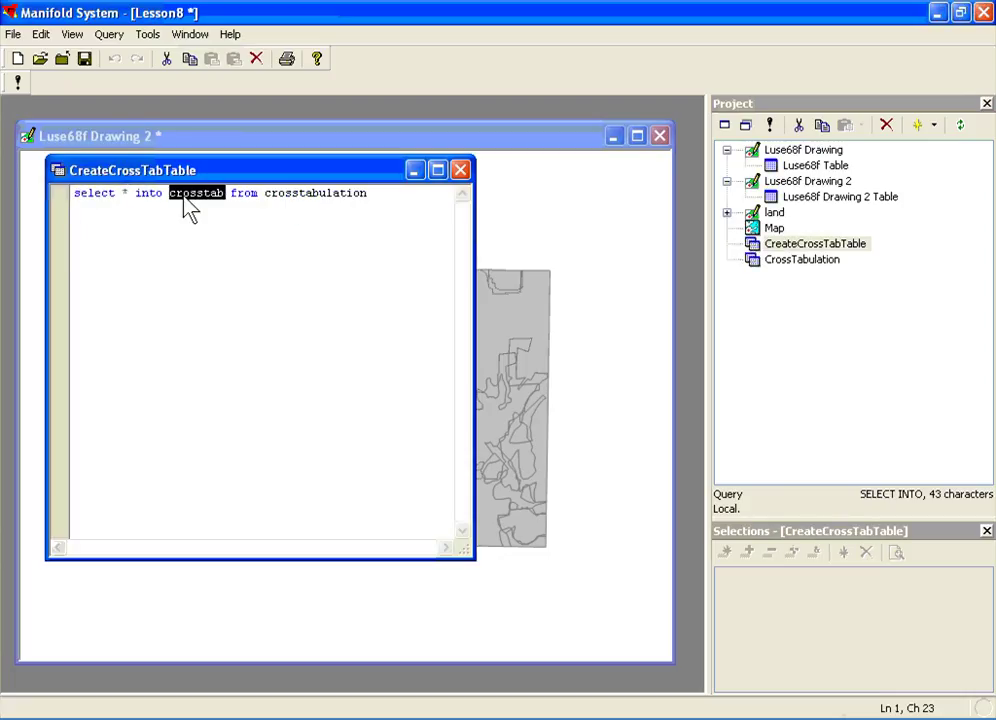
double_click(287, 193)
click(290, 193)
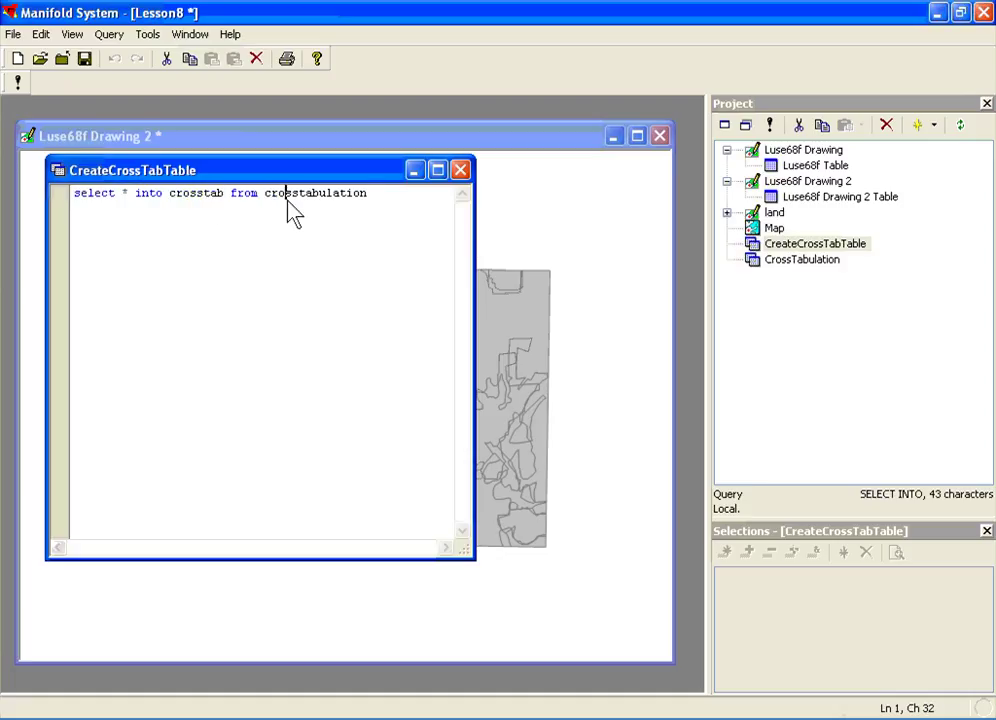
click(18, 82)
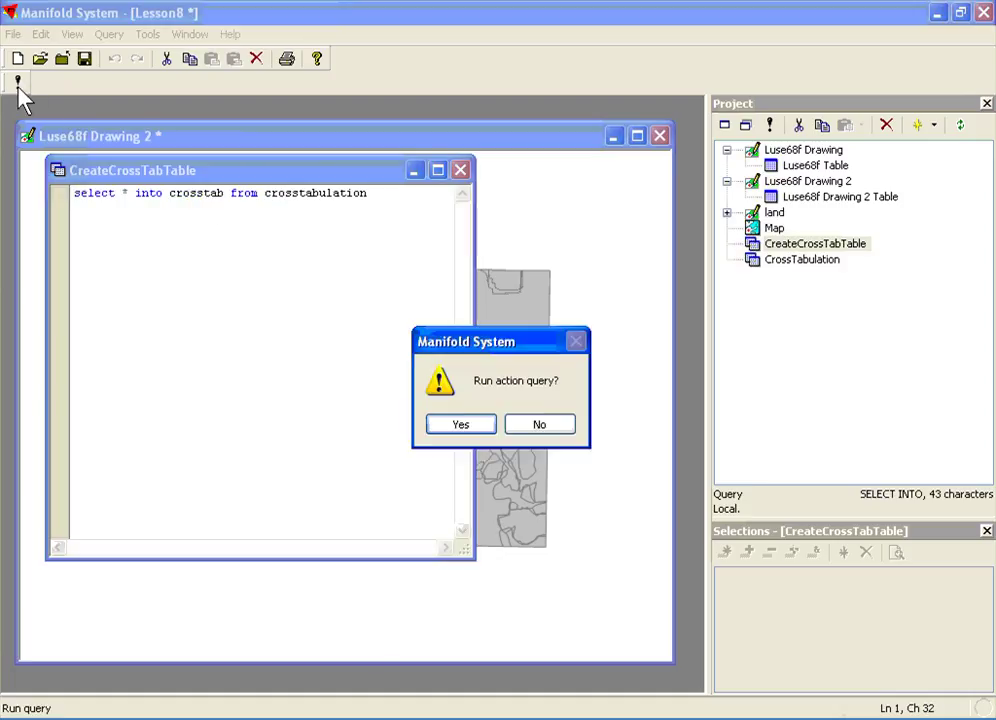
click(460, 424)
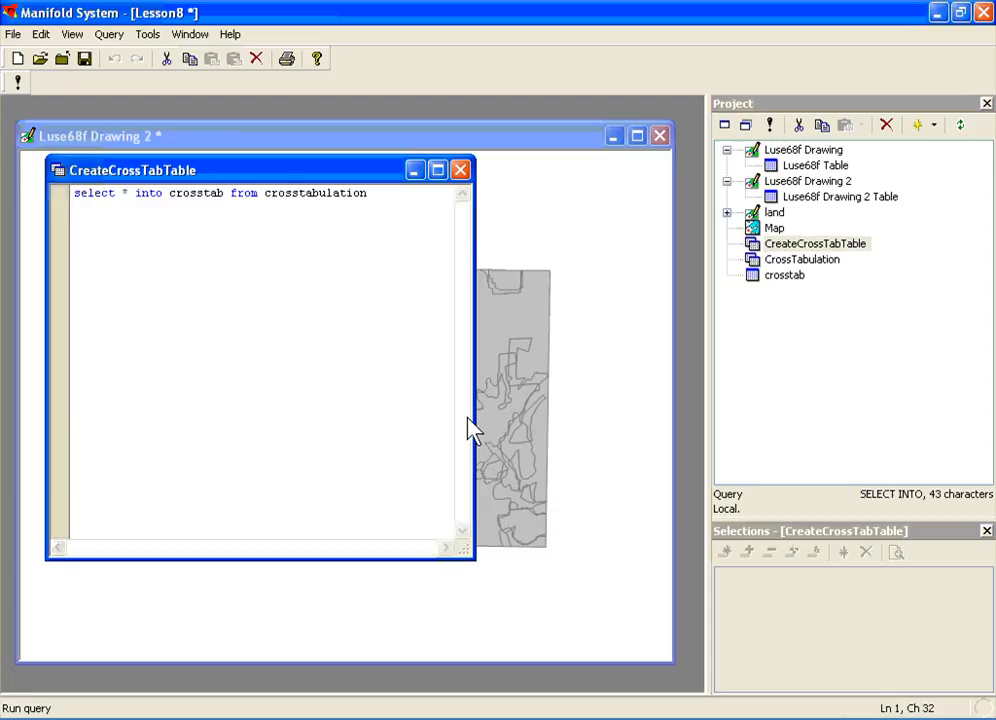
Step: Open the new crosstab table, select all five land-cover records and copy them to the clipboard
double_click(784, 275)
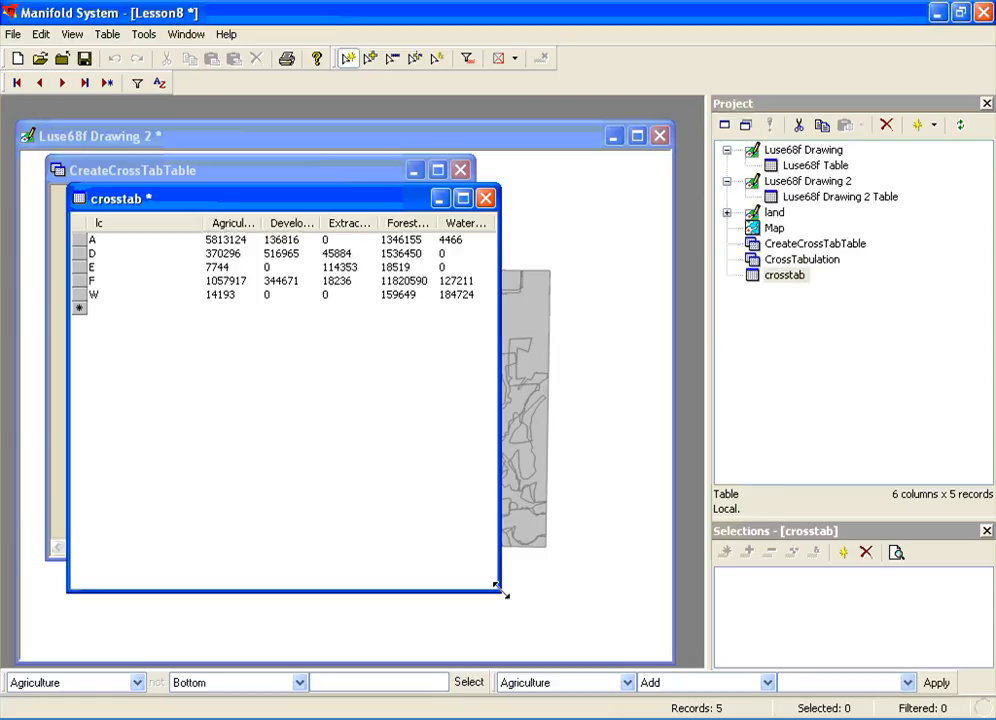
drag(503, 590, 620, 602)
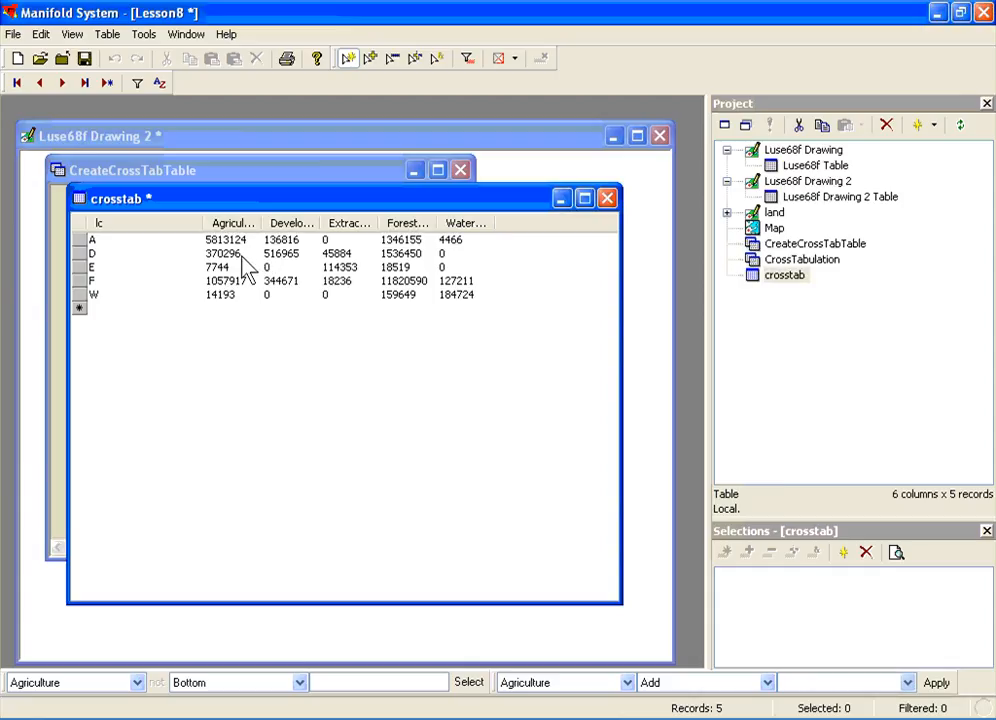
click(41, 34)
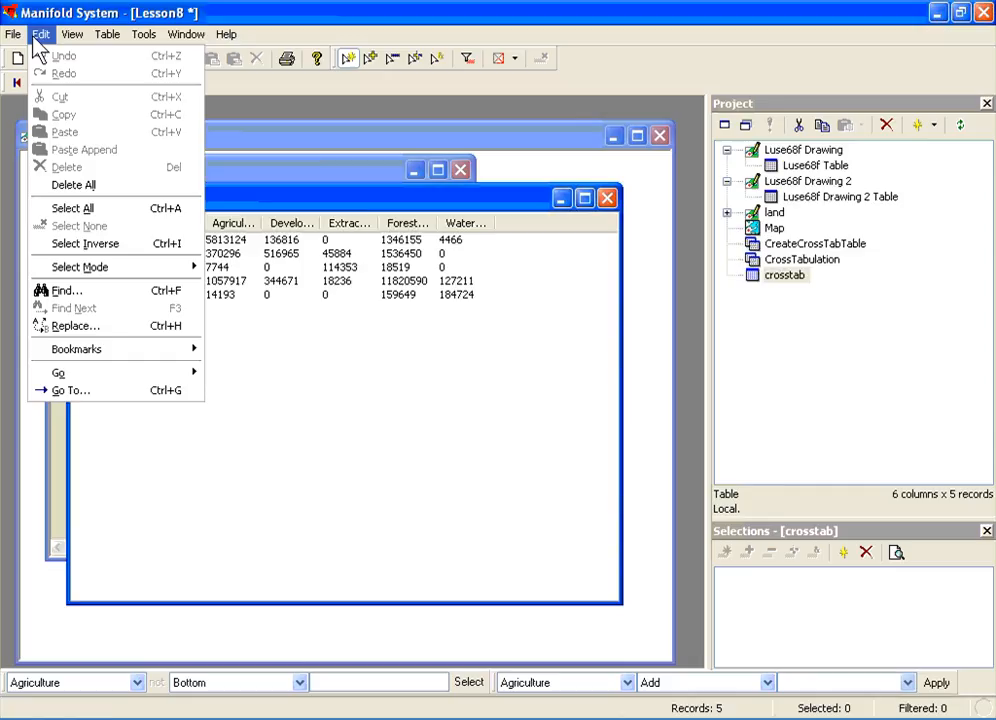
click(72, 208)
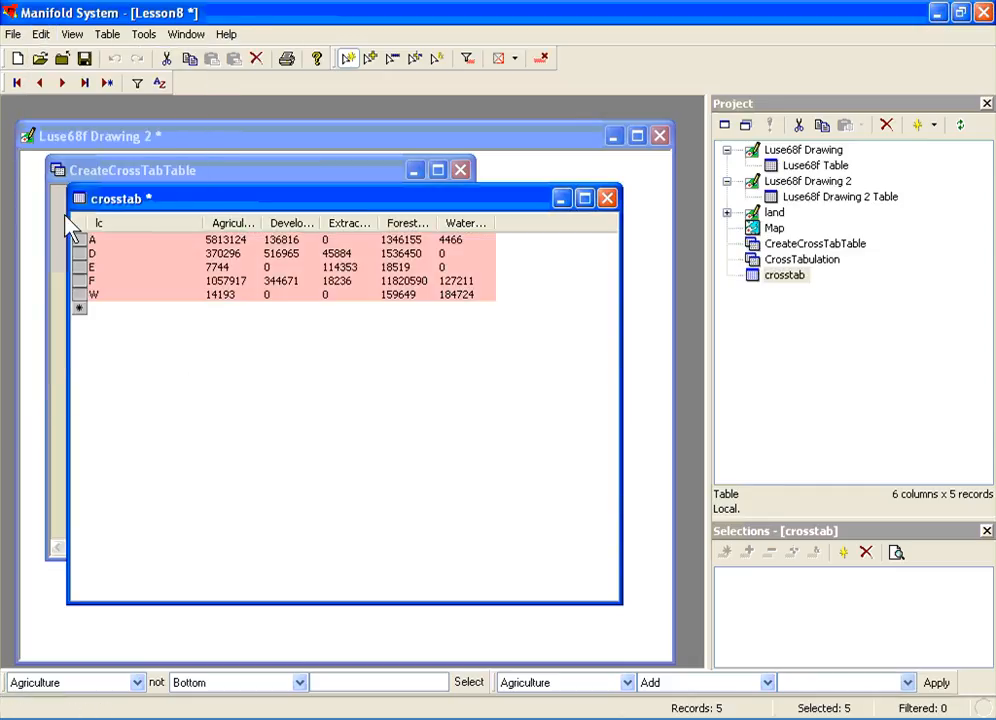
click(41, 34)
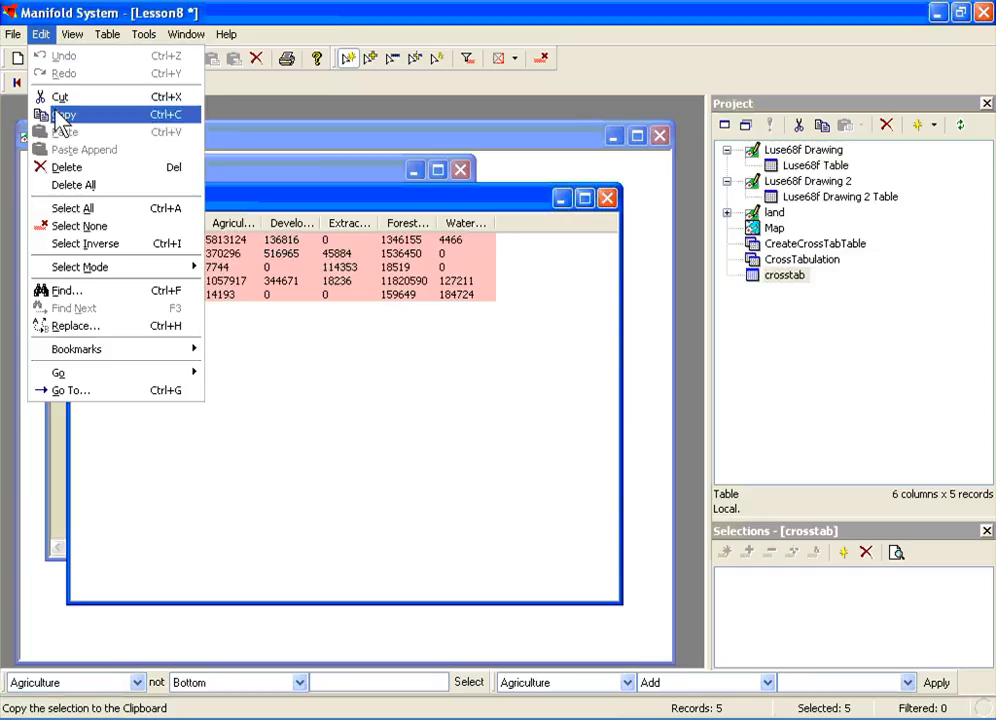
click(64, 114)
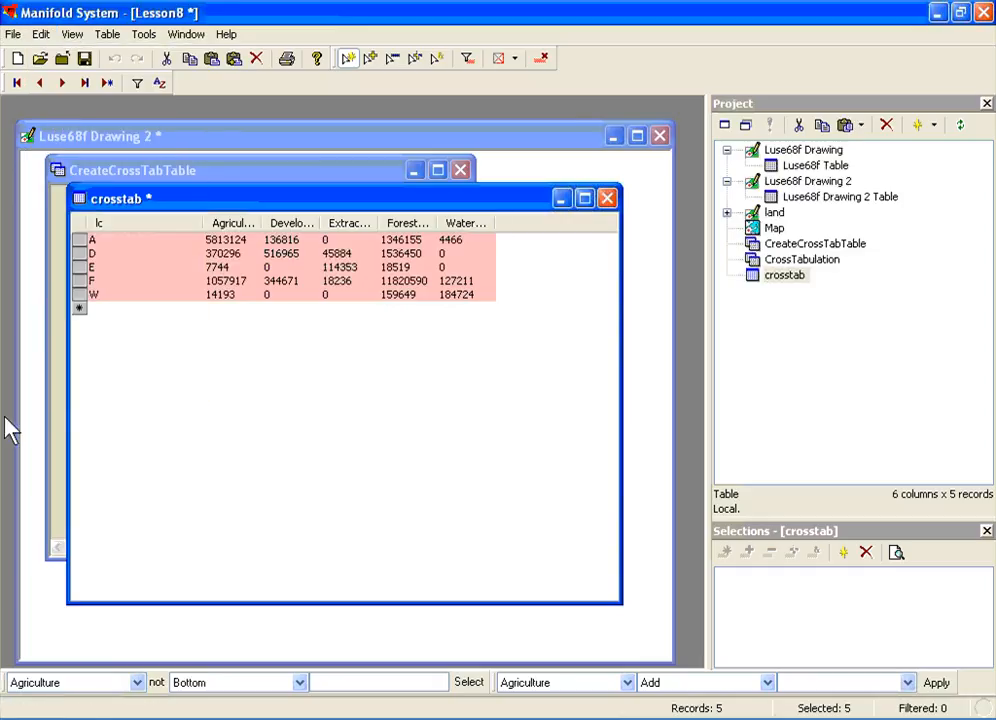
Step: Launch Microsoft Excel from the Programs list and paste the crosstab rows into Book1 starting at A1
click(82, 712)
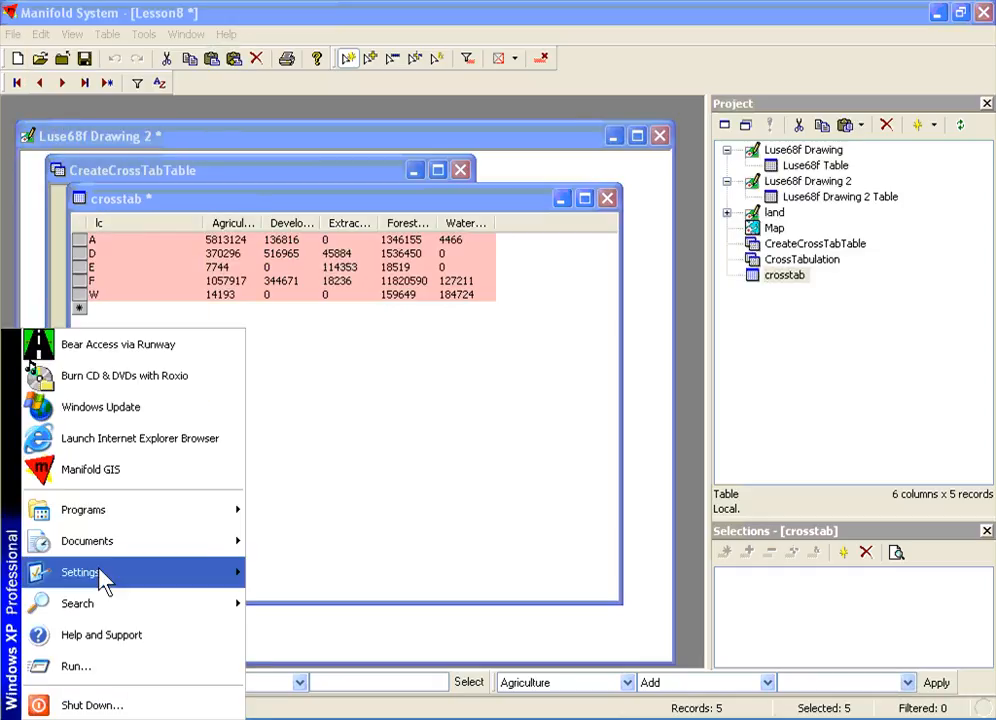
mouse_move(83, 509)
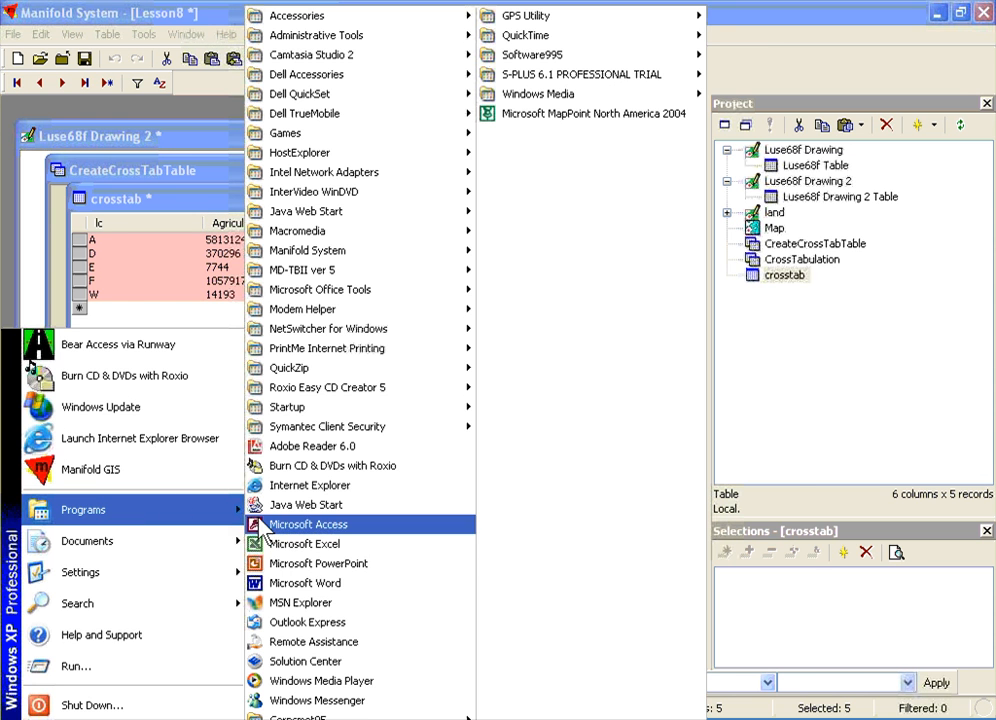
click(304, 543)
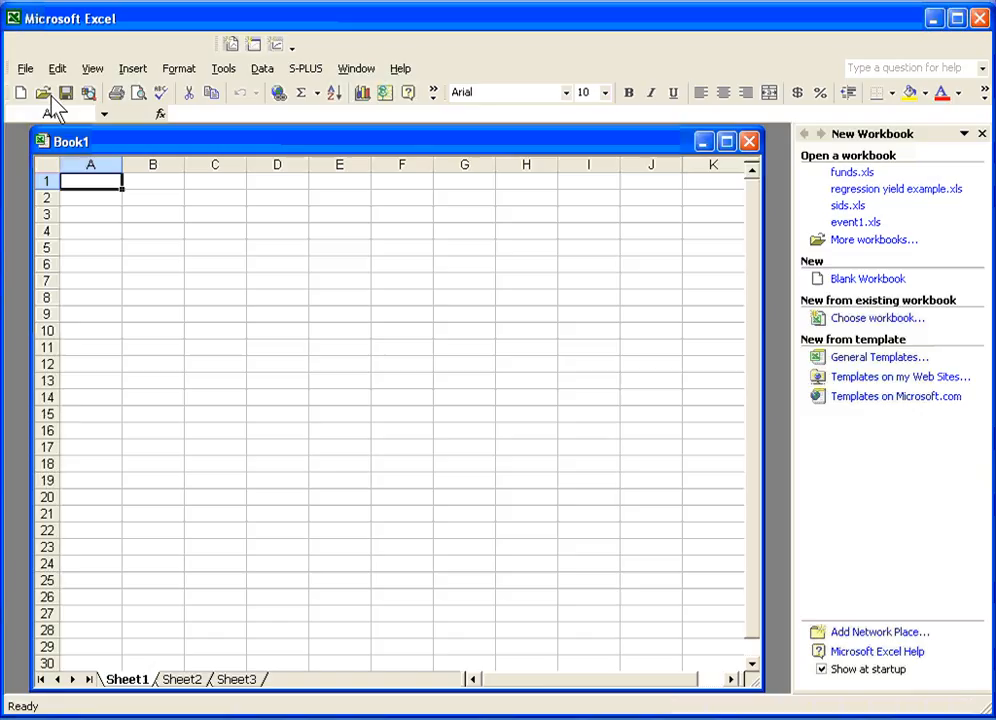
click(57, 68)
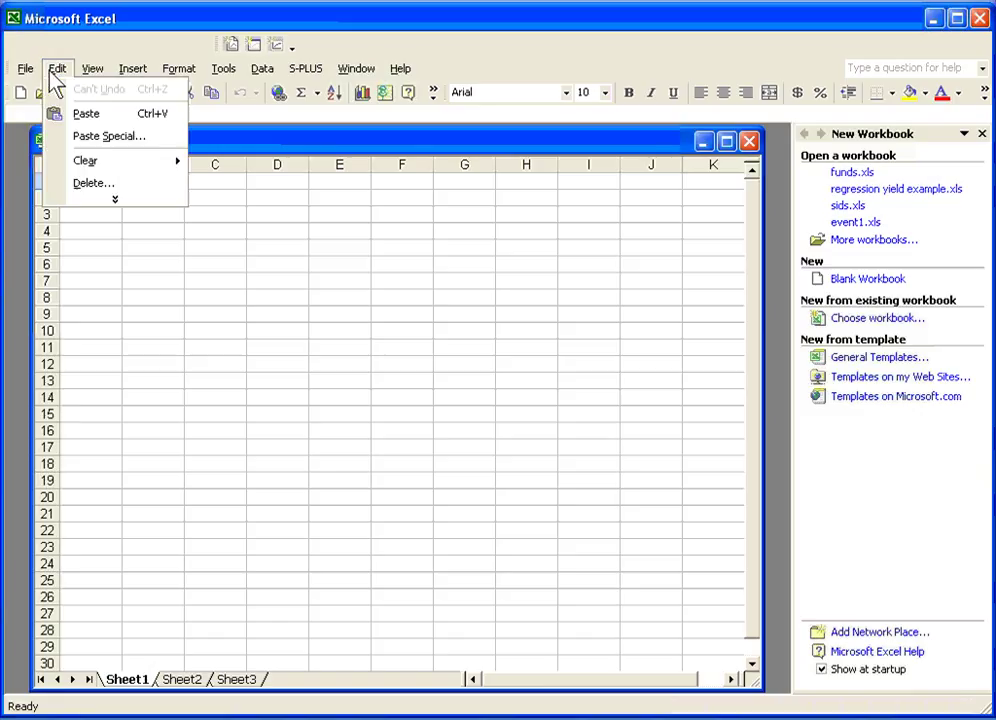
click(86, 113)
click(401, 347)
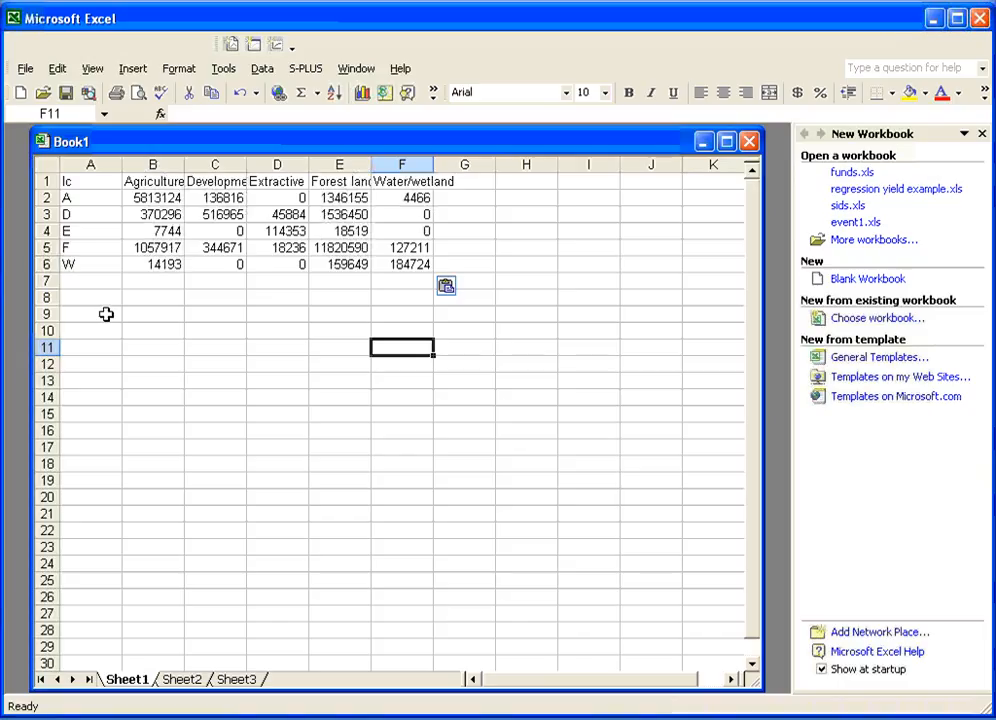
Step: Enter =B2+C3+D4+E5+F6 in G7, giving the diagonal total 18449756
click(466, 281)
text(=)
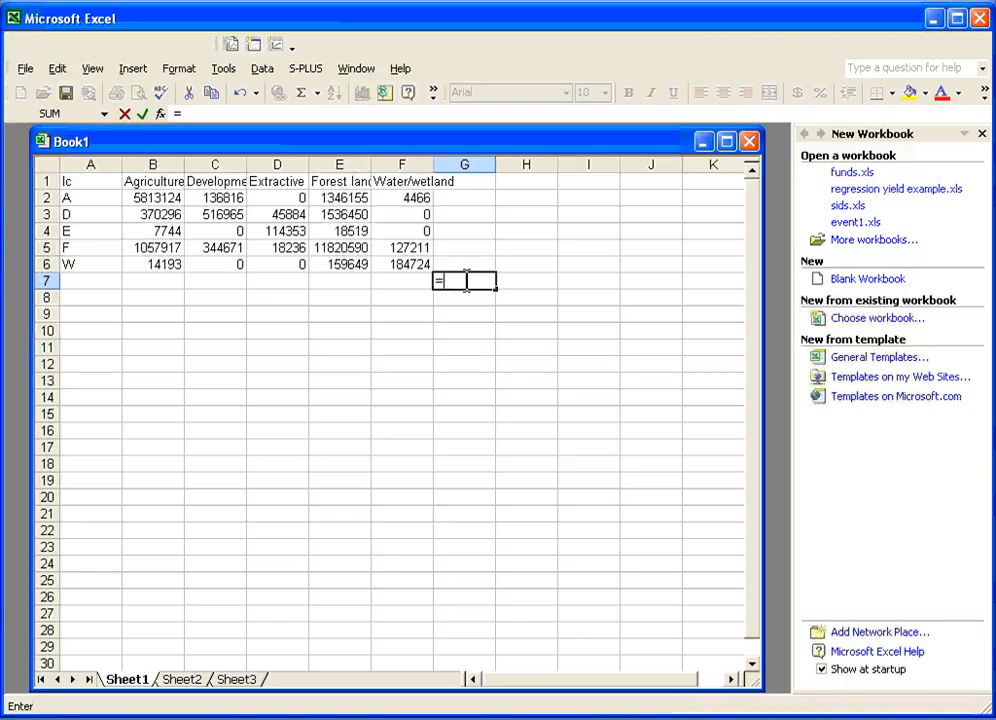
text(sum()
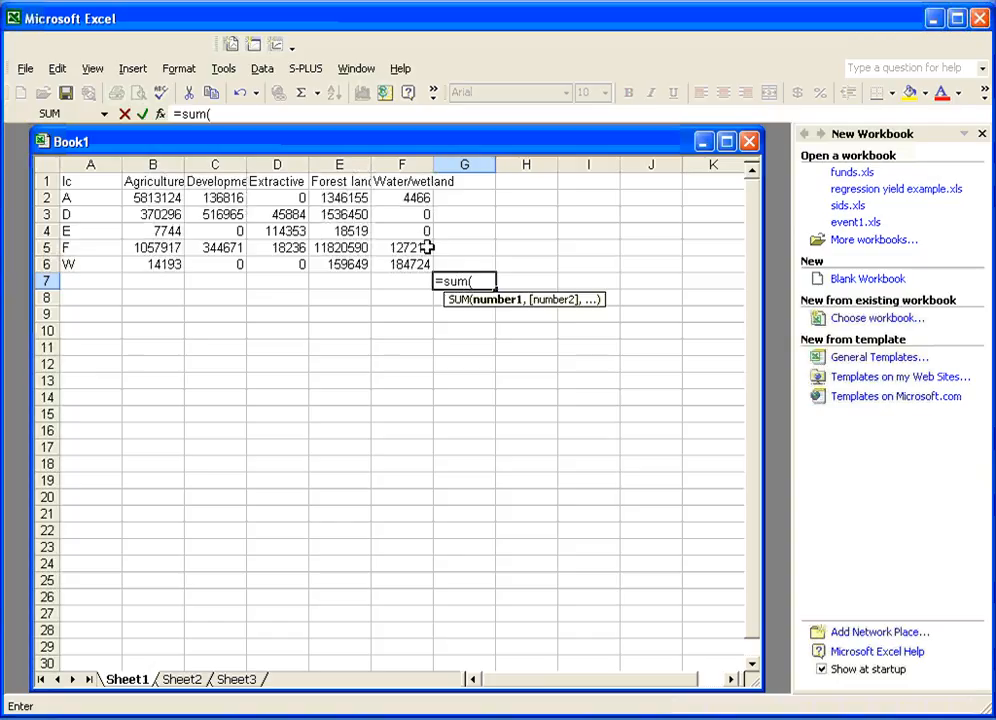
key(BackSpace)
key(BackSpace)
key(BackSpace)
key(BackSpace)
click(152, 199)
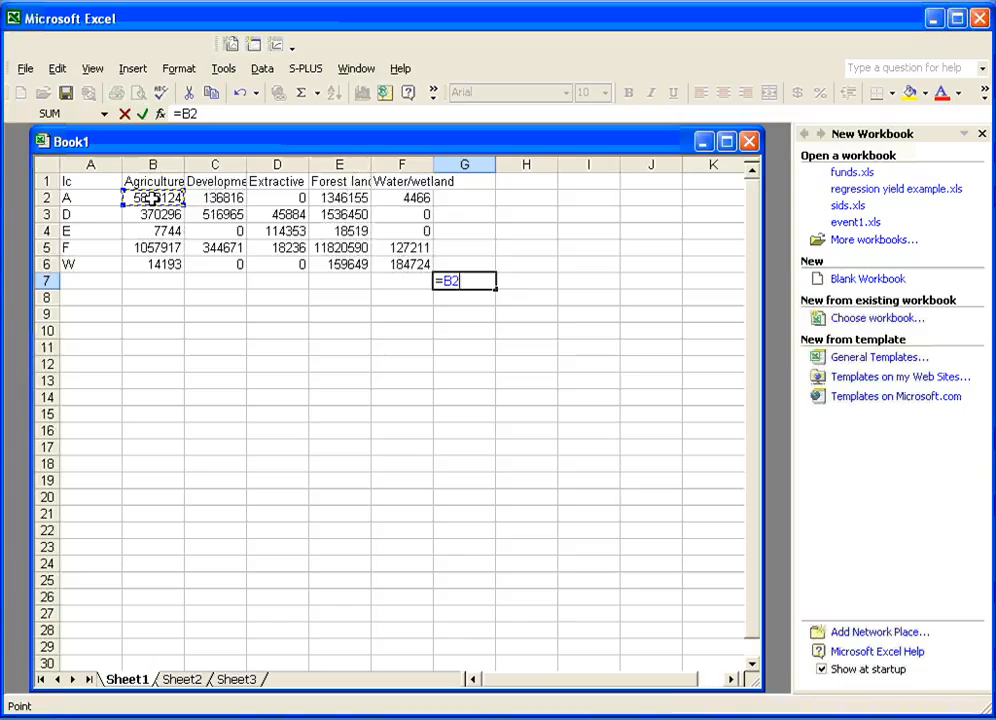
text(+)
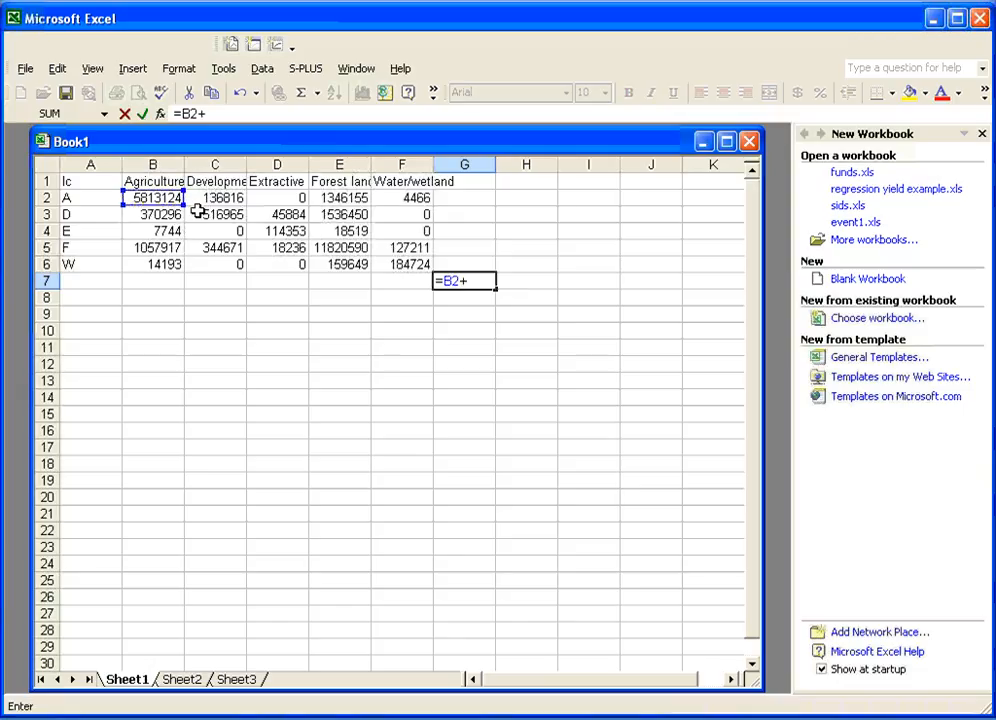
click(215, 214)
text(+)
click(275, 230)
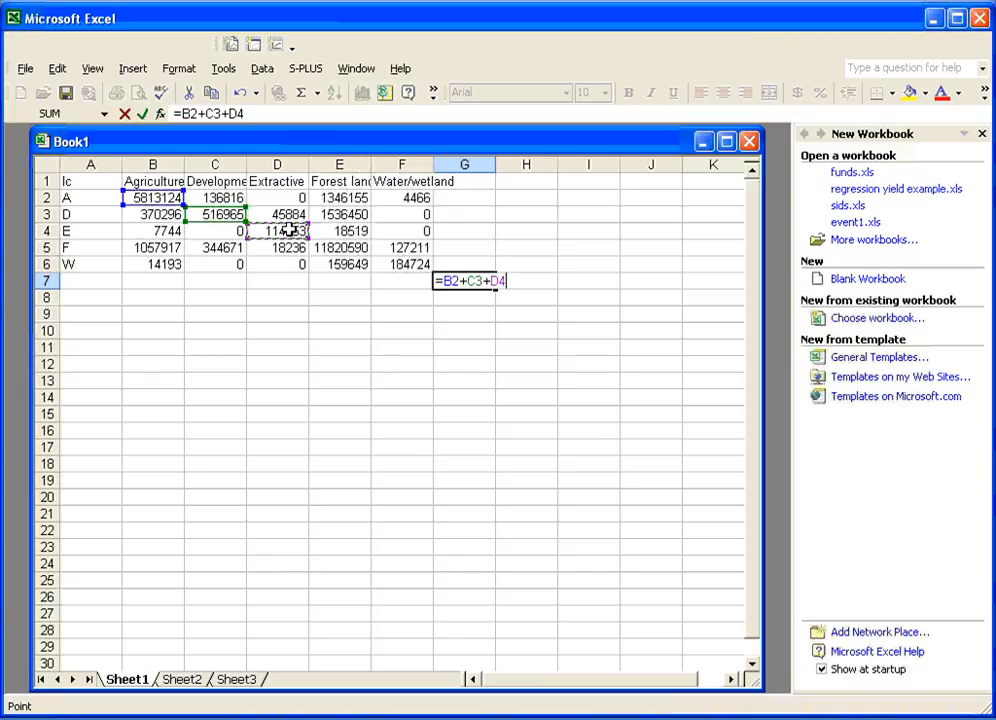
text(+)
click(326, 248)
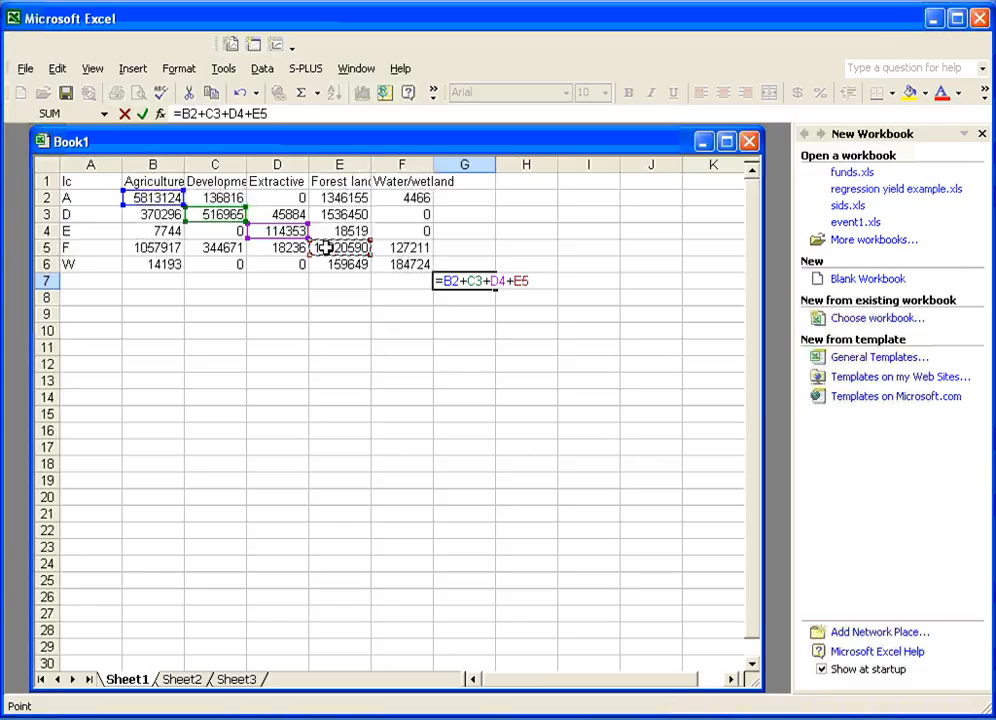
text(+)
click(402, 265)
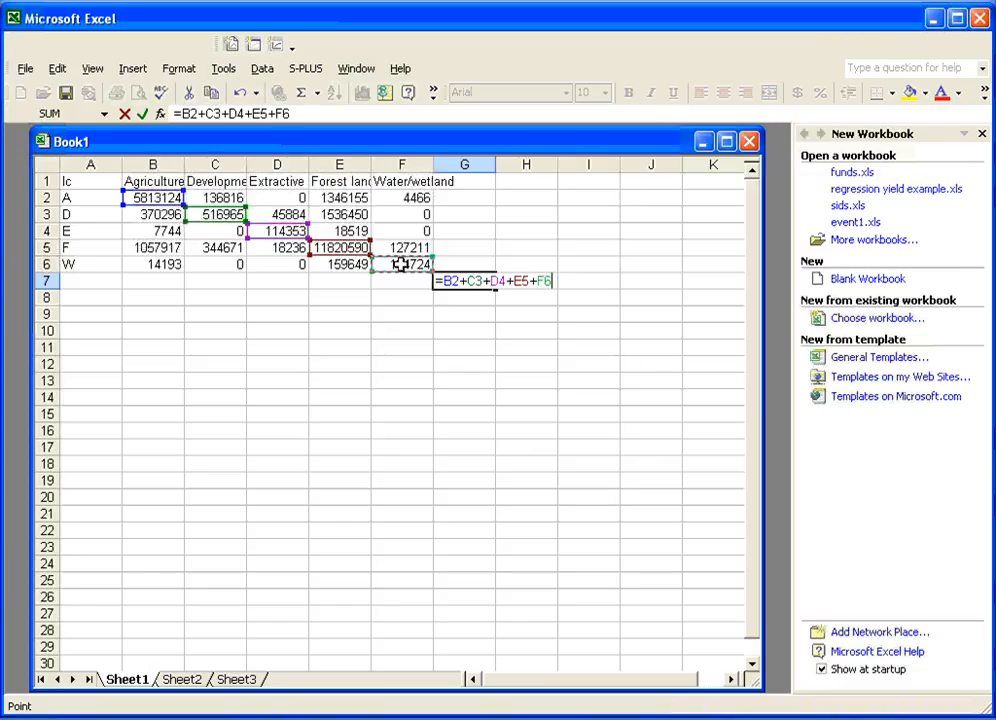
key(Return)
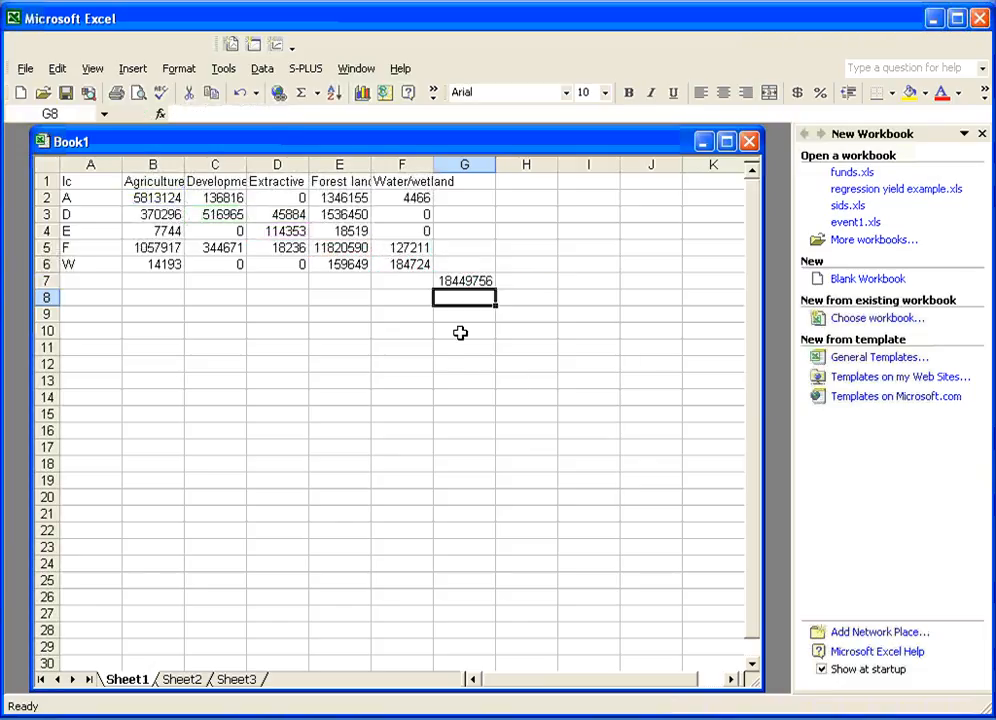
text(=sum)
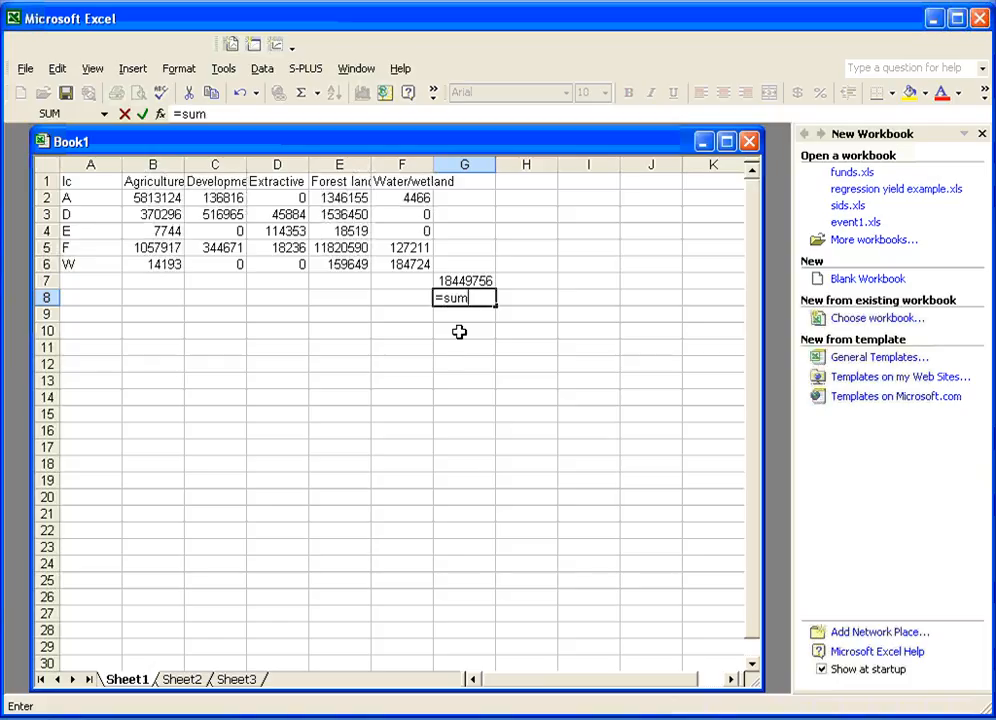
text(()
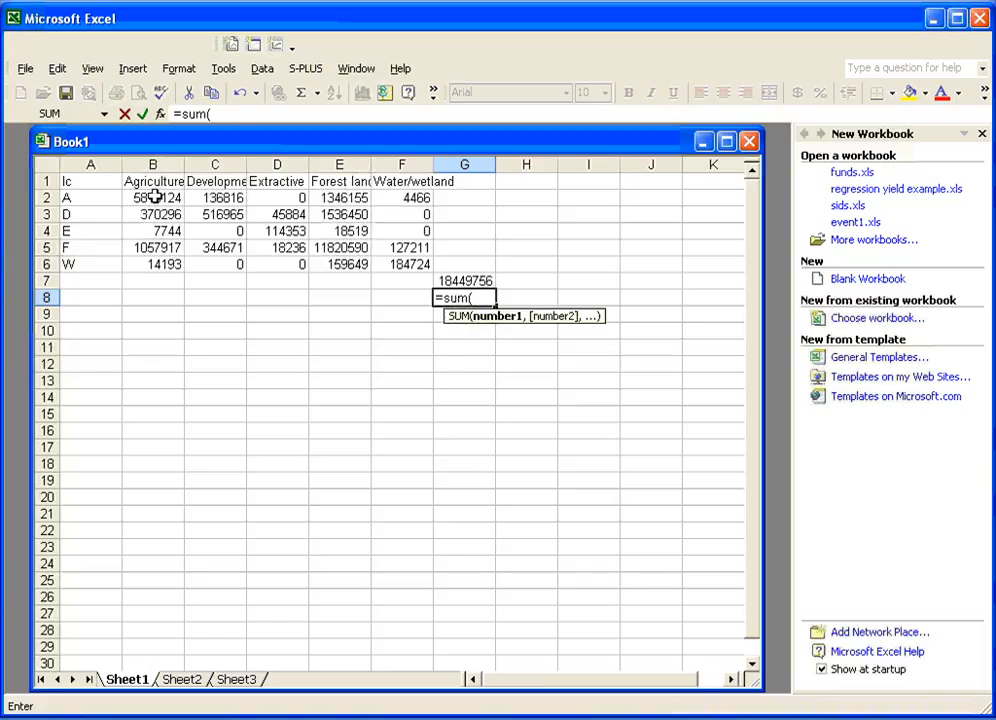
Step: Enter =SUM(B2:F6) in G8, giving the grand total 23637963
mouse_move(152, 197)
mouse_down()
mouse_move(268, 247)
mouse_move(395, 263)
mouse_up()
text())
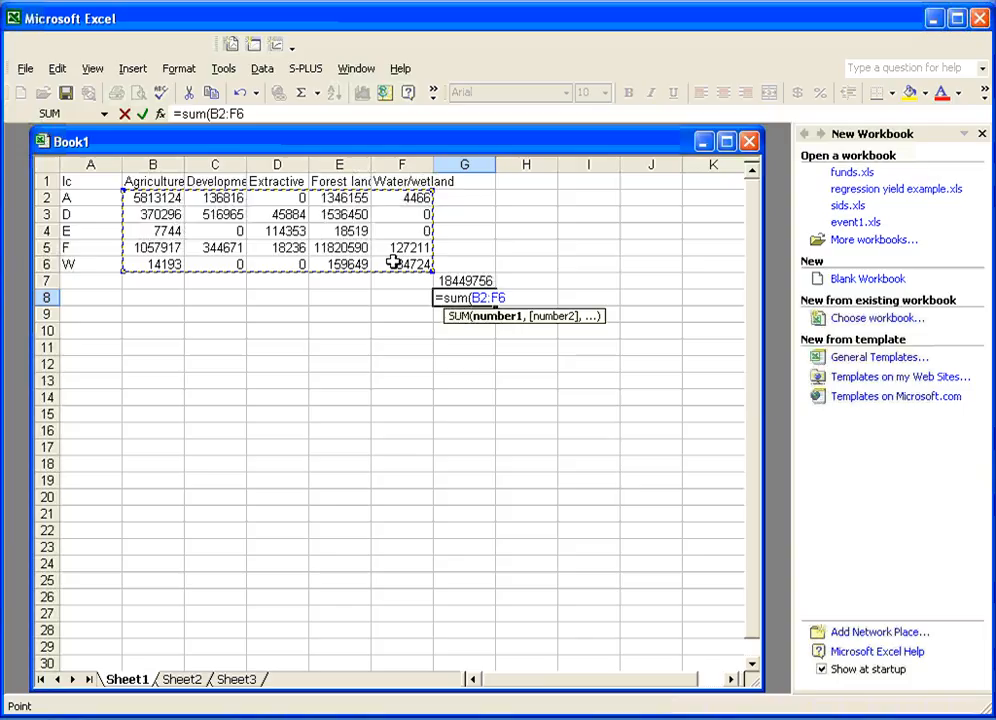
key(Return)
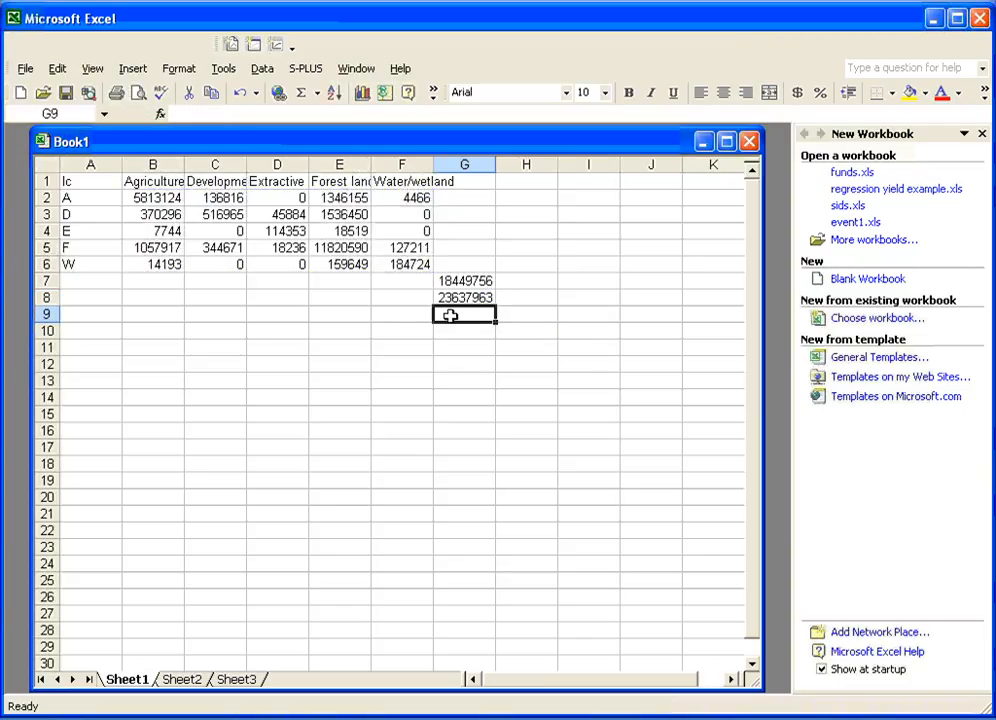
text(=s)
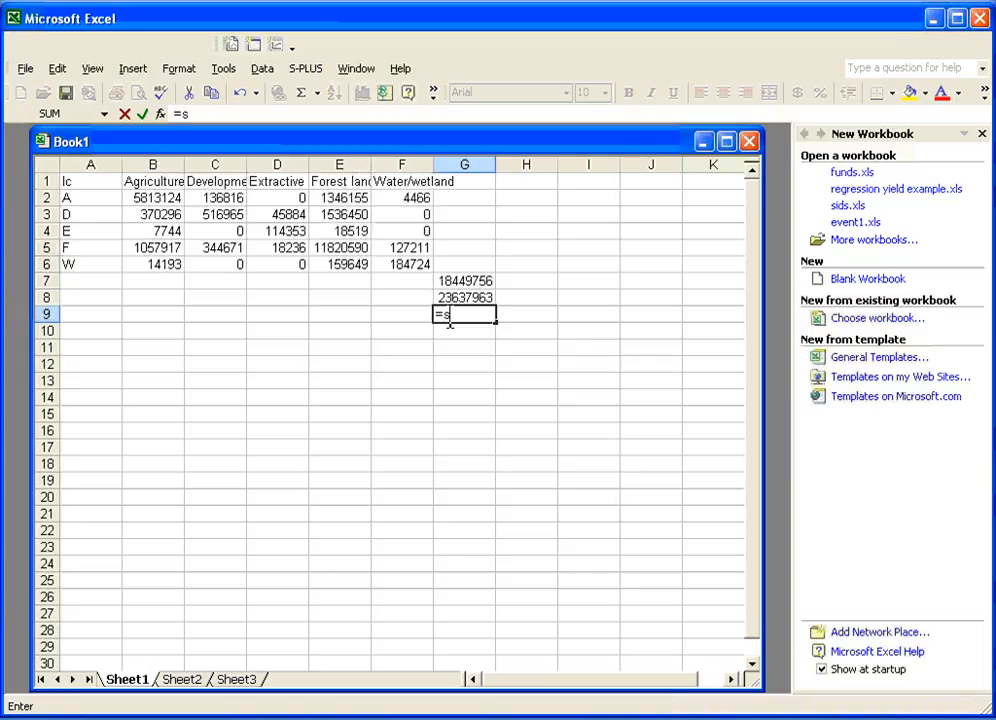
Step: Enter =G7/G8 in G9 and make the resulting 0.780514 unchanged share bold
key(BackSpace)
click(455, 282)
text(/)
click(455, 298)
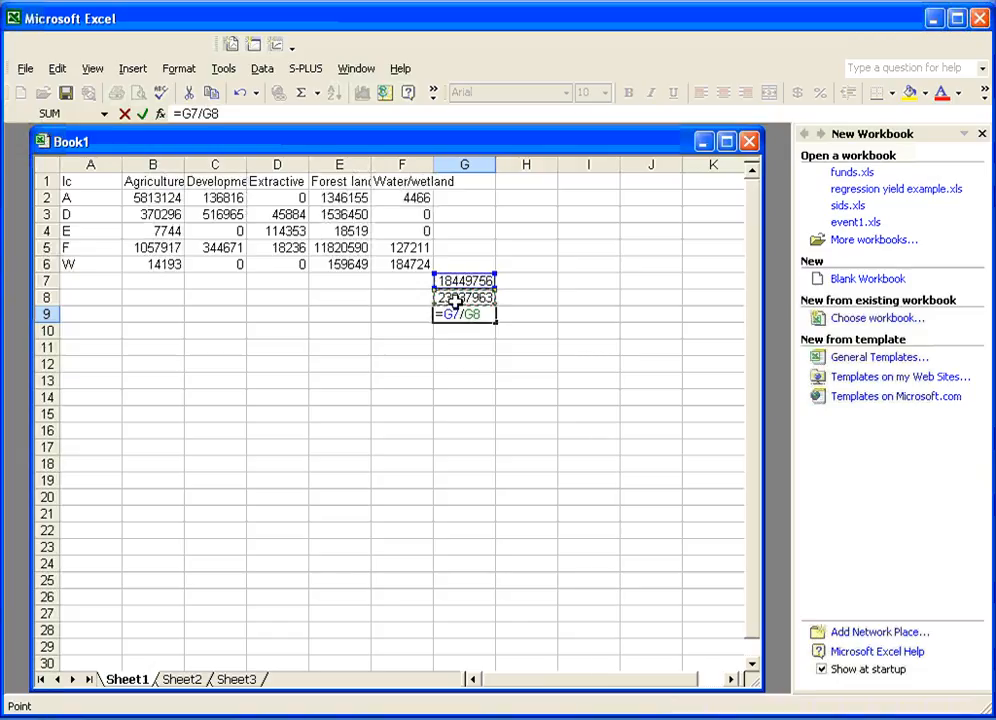
key(Return)
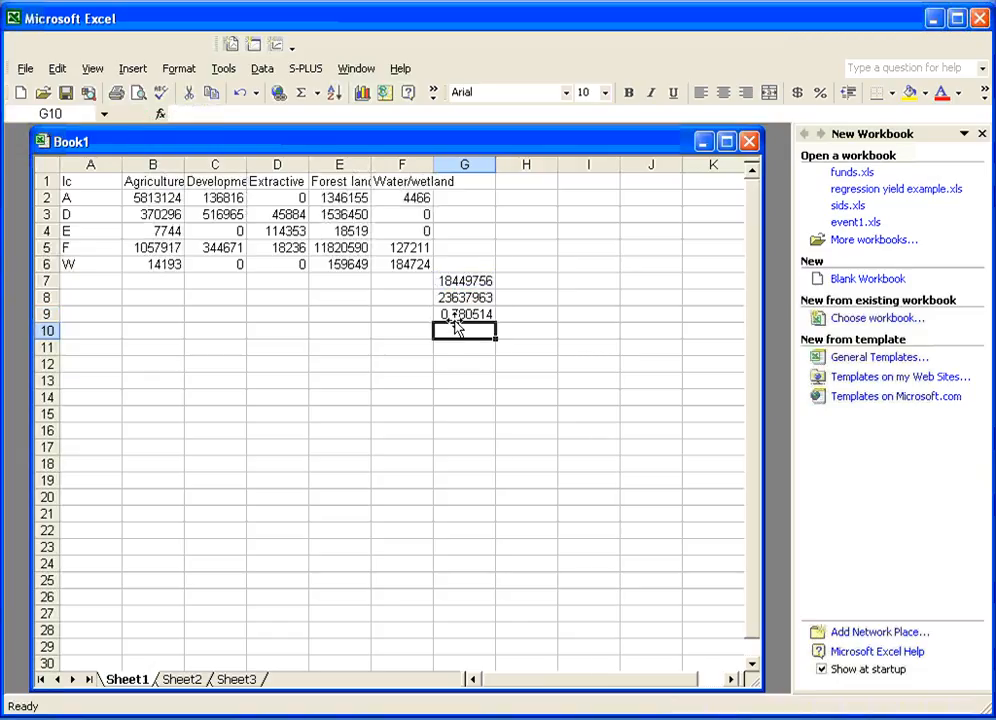
click(460, 314)
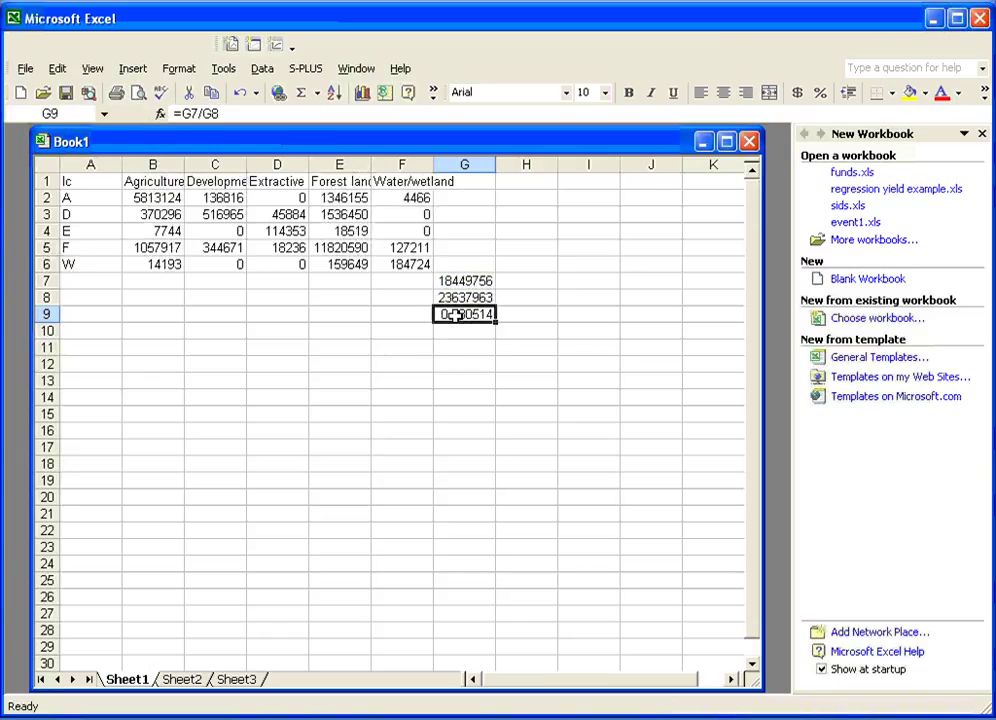
click(629, 93)
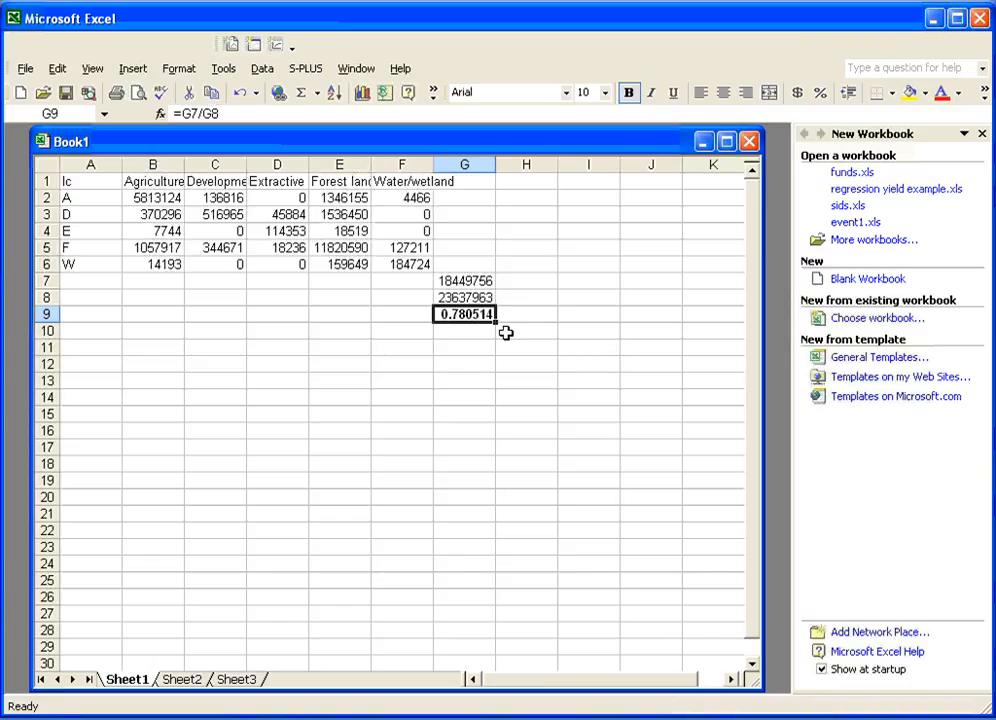
click(470, 331)
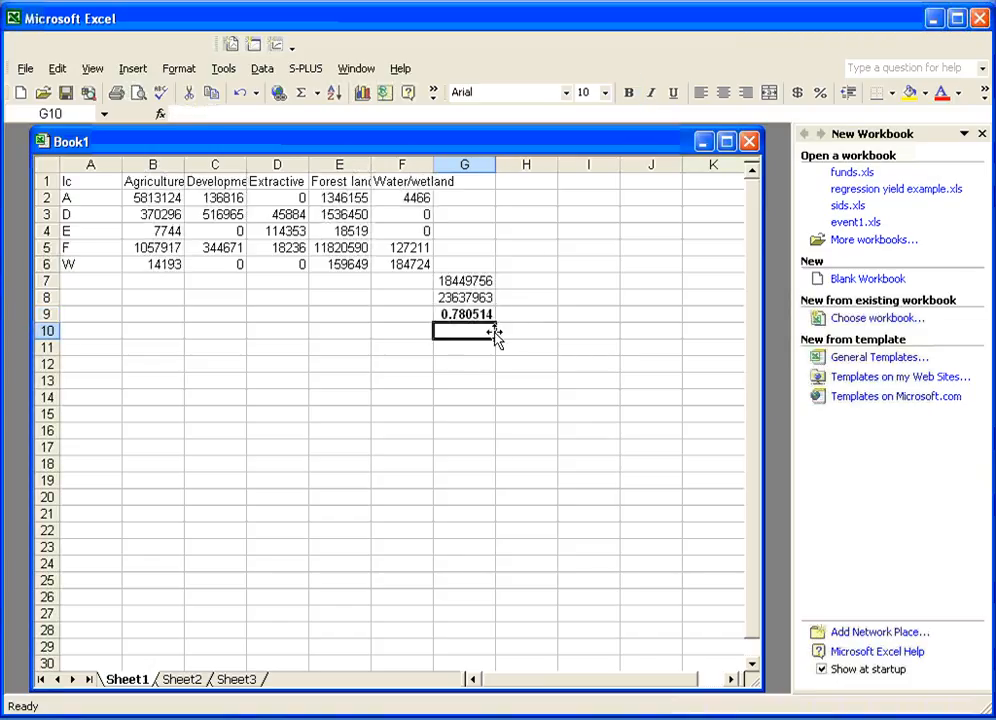